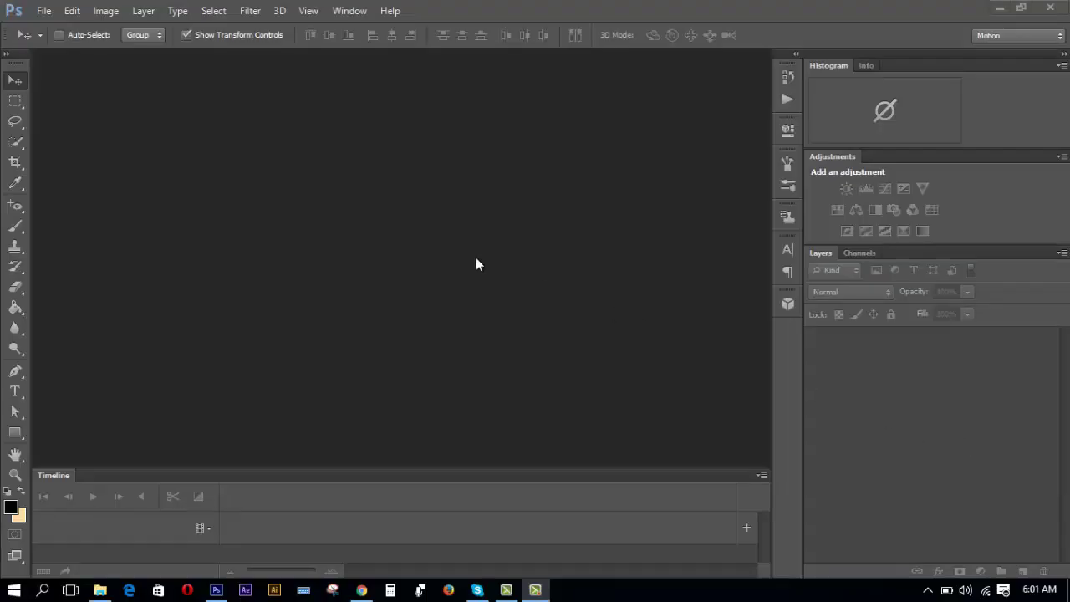
- Open the digital-photo JPG of the paddleboarder from the uncomplete folder
{"action": "left_click", "coordinate": [44, 10]}
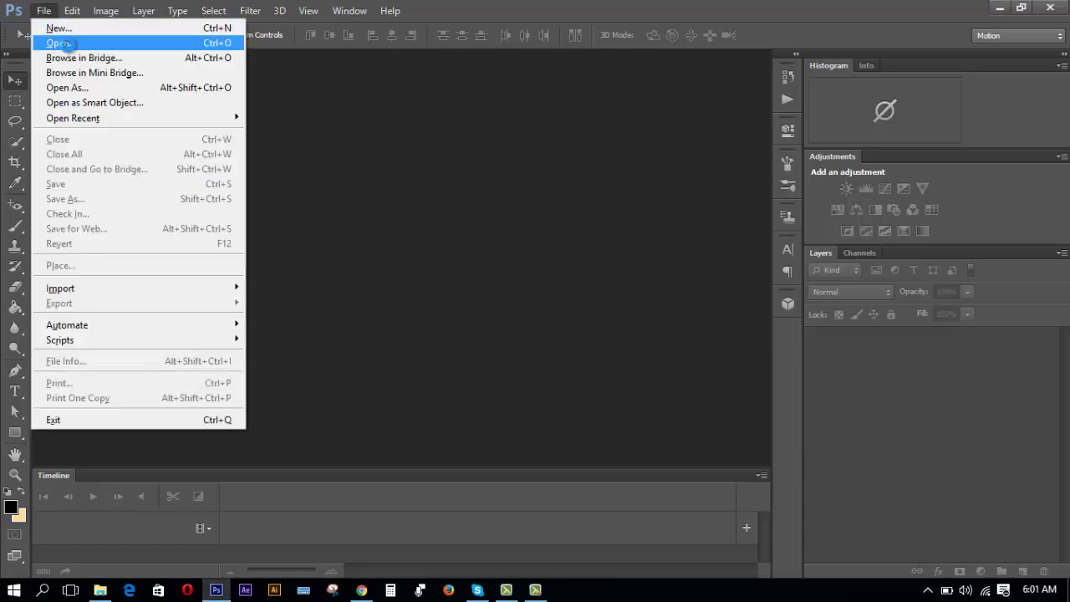
{"action": "left_click", "coordinate": [66, 43]}
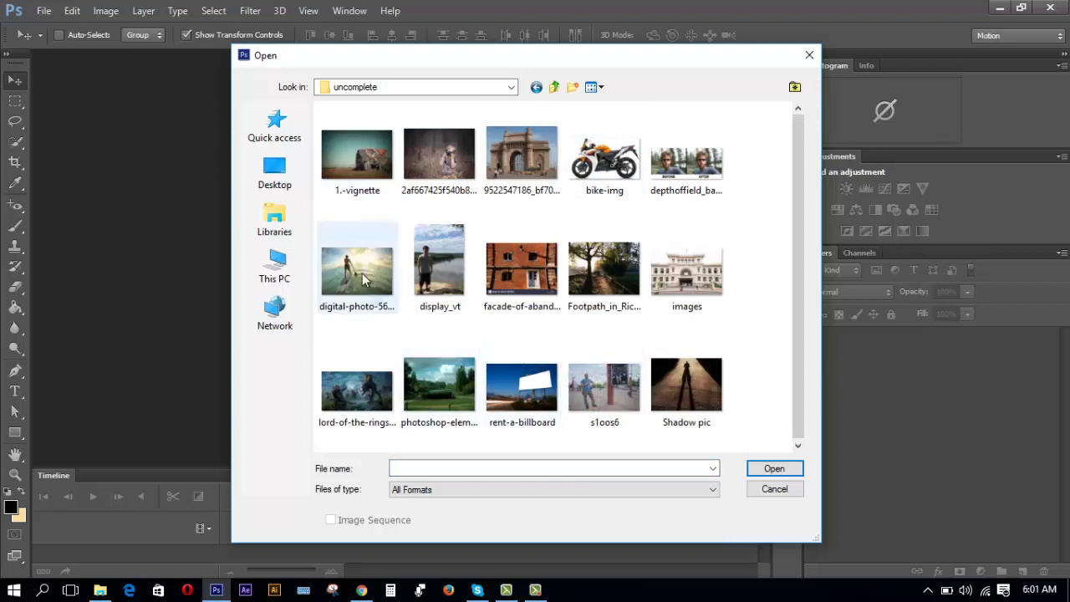
{"action": "left_click", "coordinate": [364, 280]}
{"action": "left_click", "coordinate": [769, 471]}
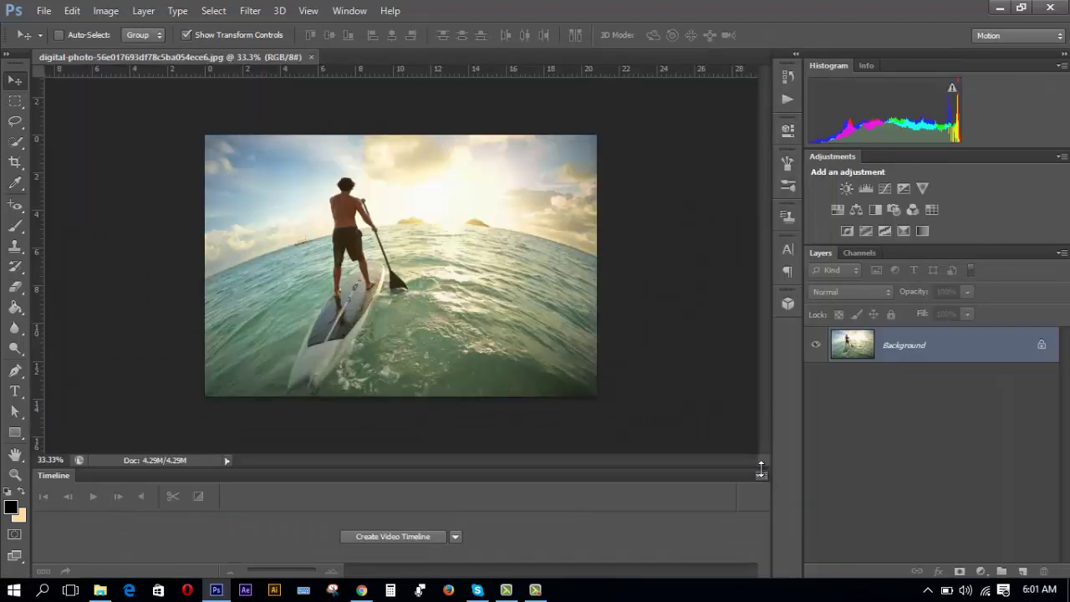
- Create a Background copy layer above the original Background layer
{"action": "right_click", "coordinate": [892, 348]}
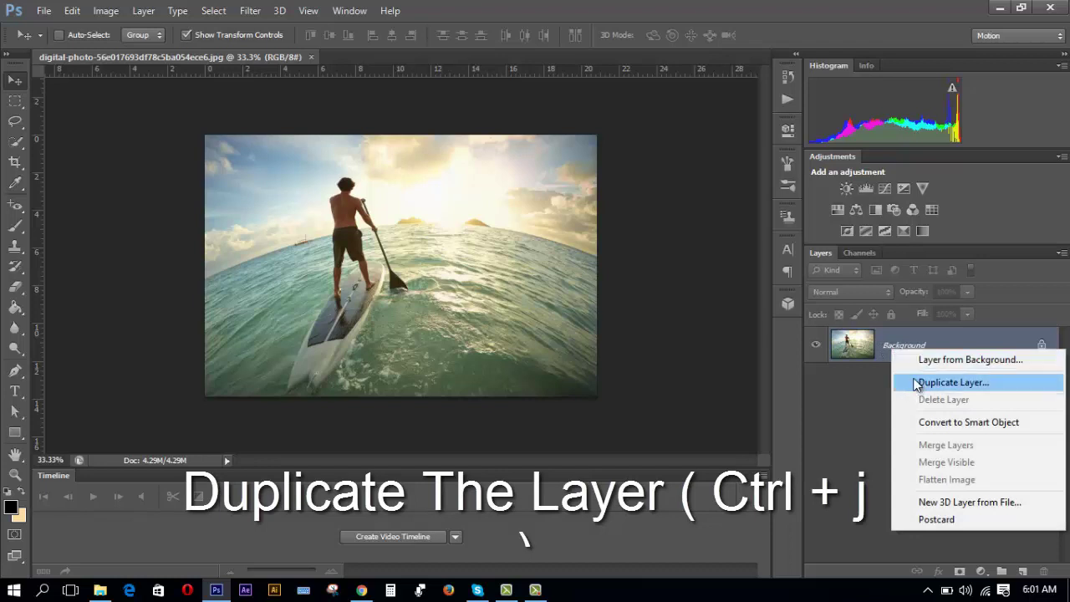
{"action": "left_click", "coordinate": [860, 393]}
{"action": "left_click_drag", "start_coordinate": [908, 349], "coordinate": [1023, 571]}
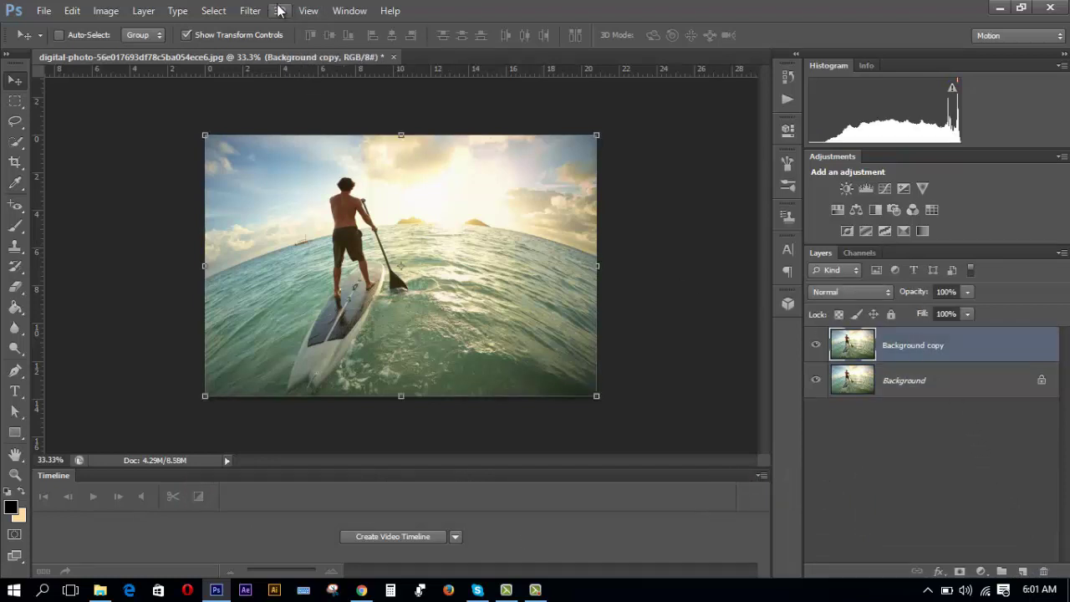
- Apply Lens Correction to Background copy with Custom Remove Distortion set to 100
{"action": "left_click", "coordinate": [251, 11]}
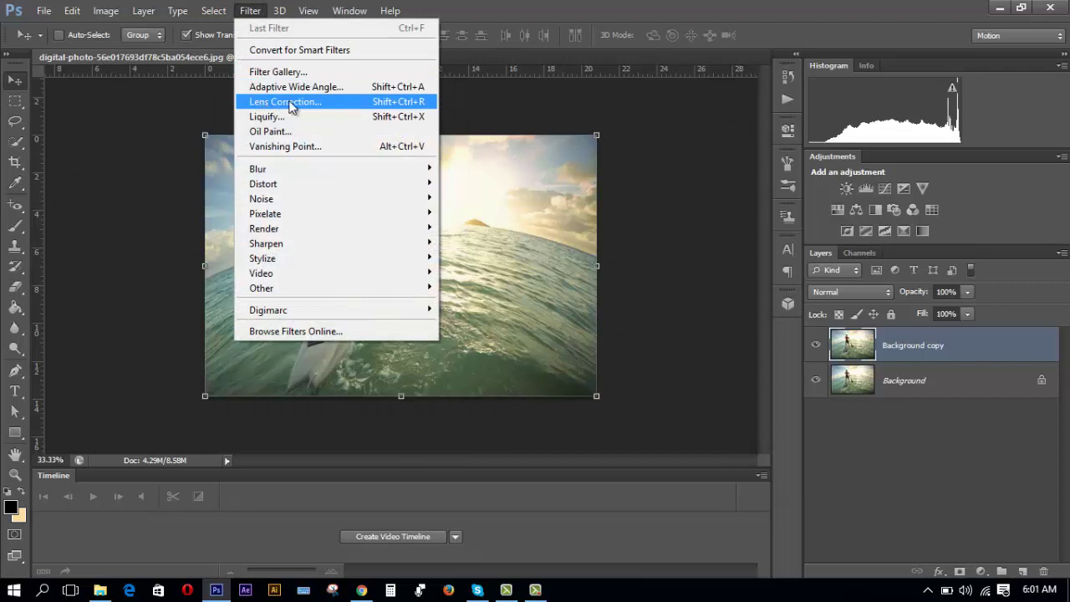
{"action": "left_click", "coordinate": [355, 106]}
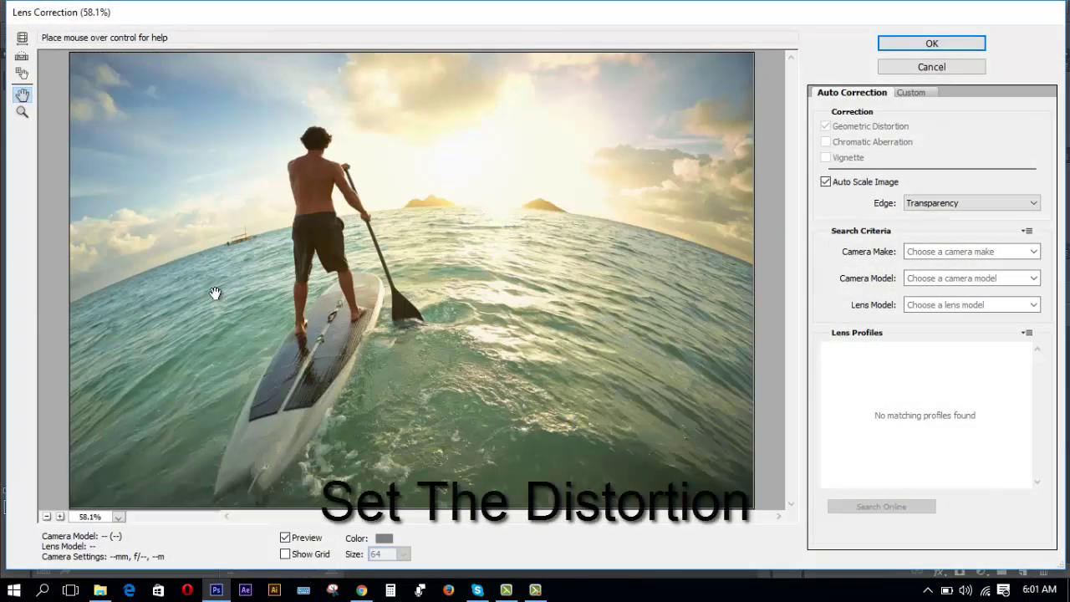
{"action": "left_click", "coordinate": [911, 94]}
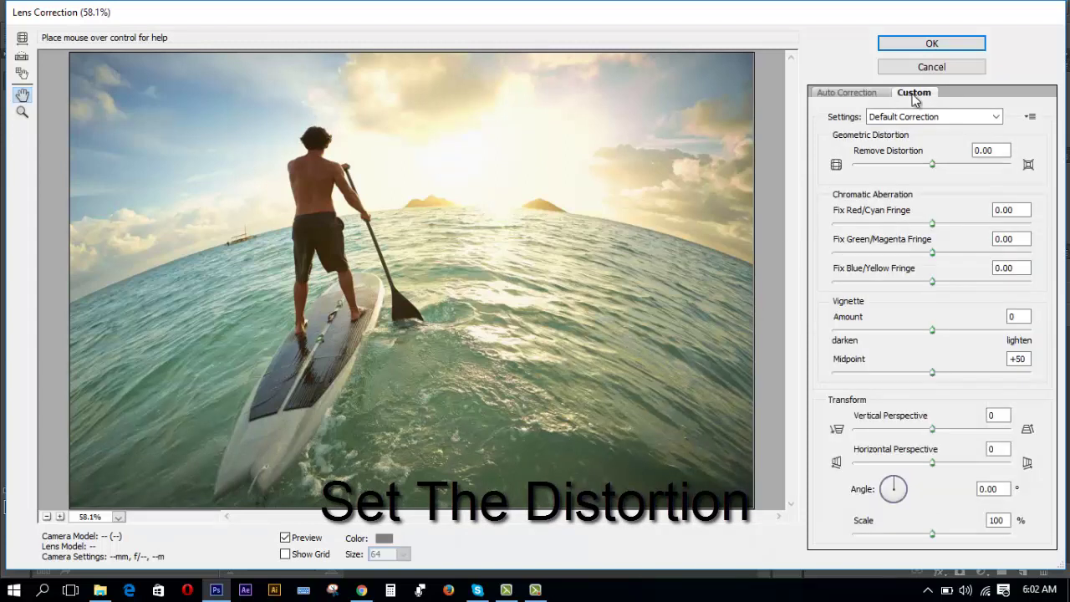
{"action": "left_click_drag", "start_coordinate": [935, 167], "coordinate": [1015, 159]}
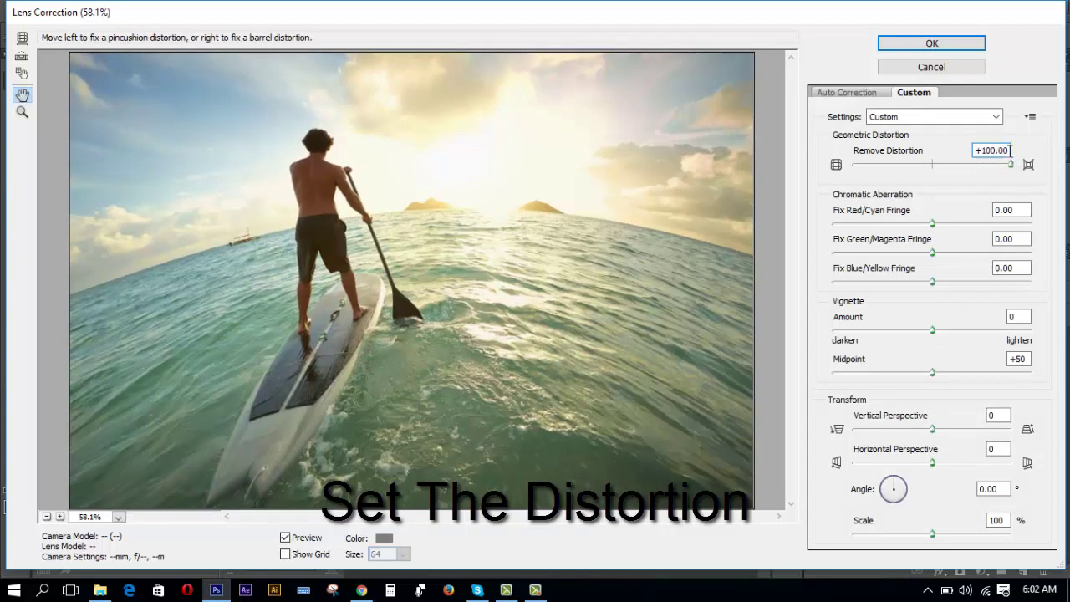
{"action": "left_click", "coordinate": [1012, 151]}
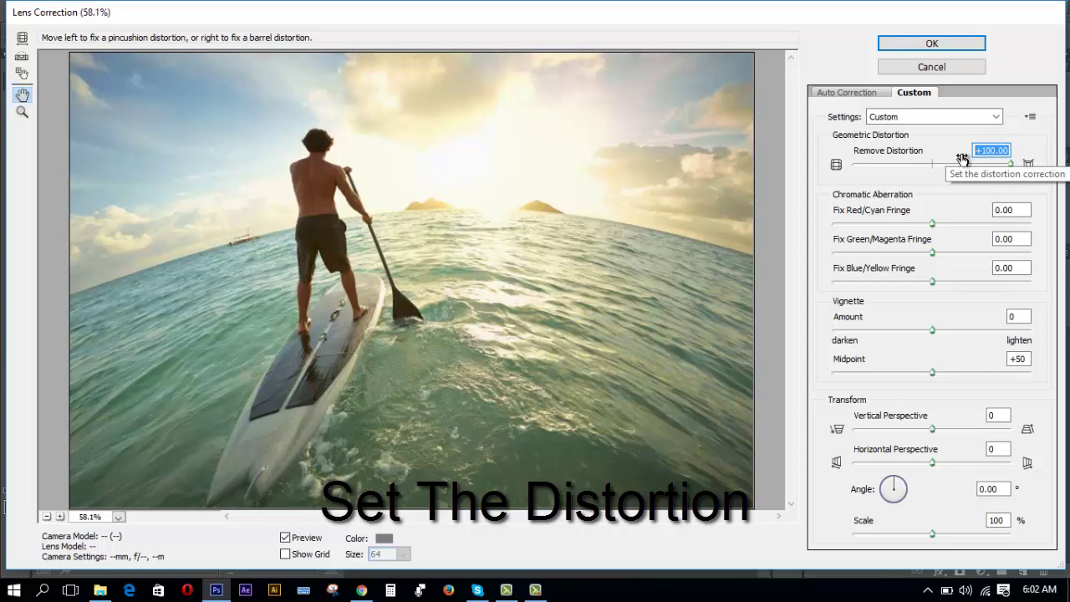
{"action": "type", "text": "1"}
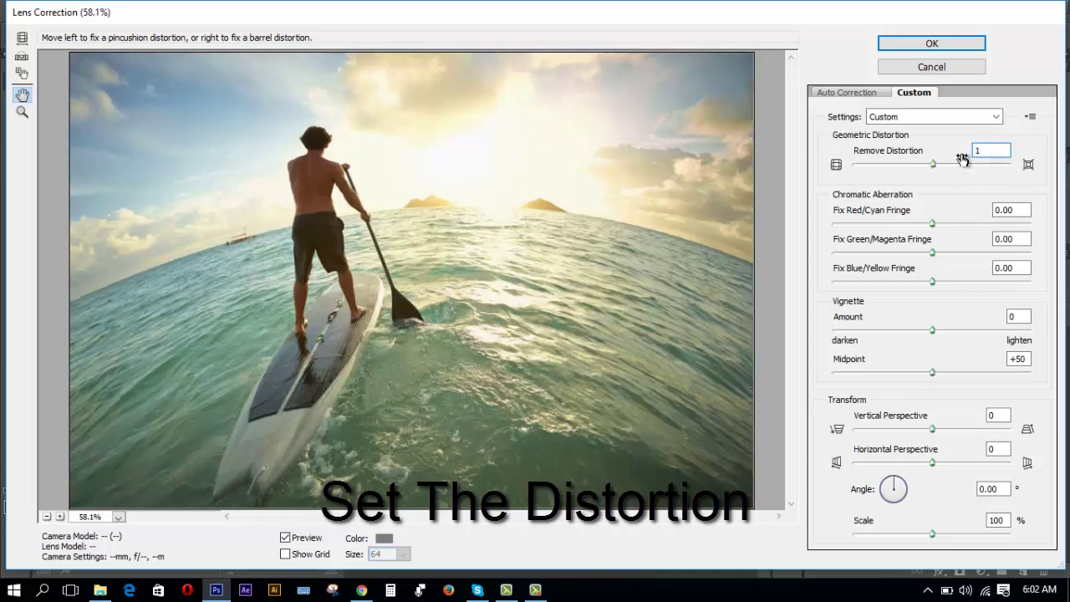
{"action": "type", "text": "00"}
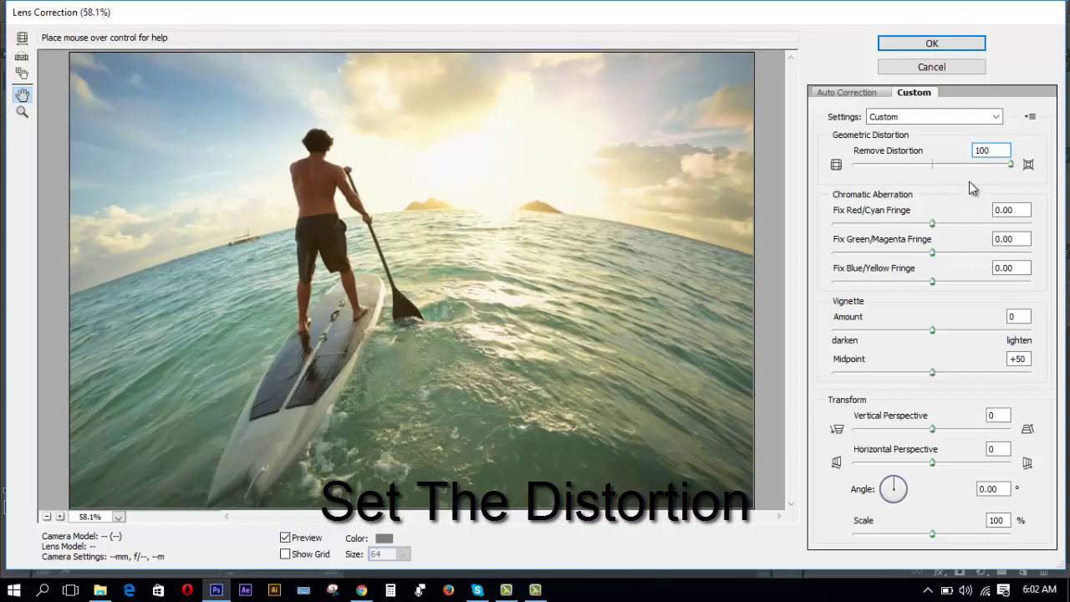
{"action": "left_click", "coordinate": [930, 46]}
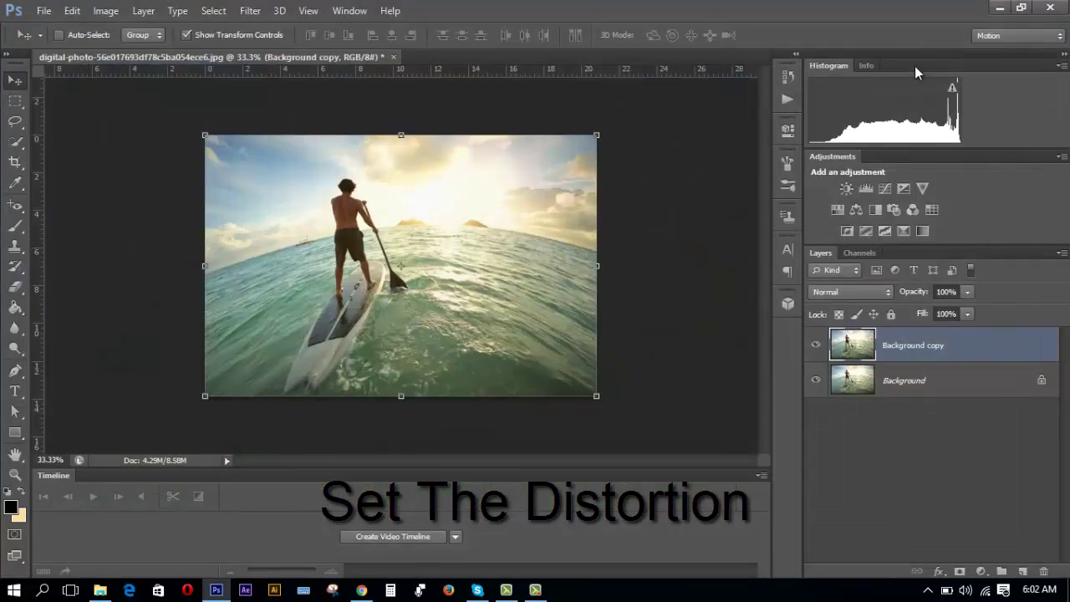
- Apply a second Lens Correction pass at Remove Distortion 100 to Background copy
{"action": "left_click", "coordinate": [247, 11]}
{"action": "left_click", "coordinate": [293, 101]}
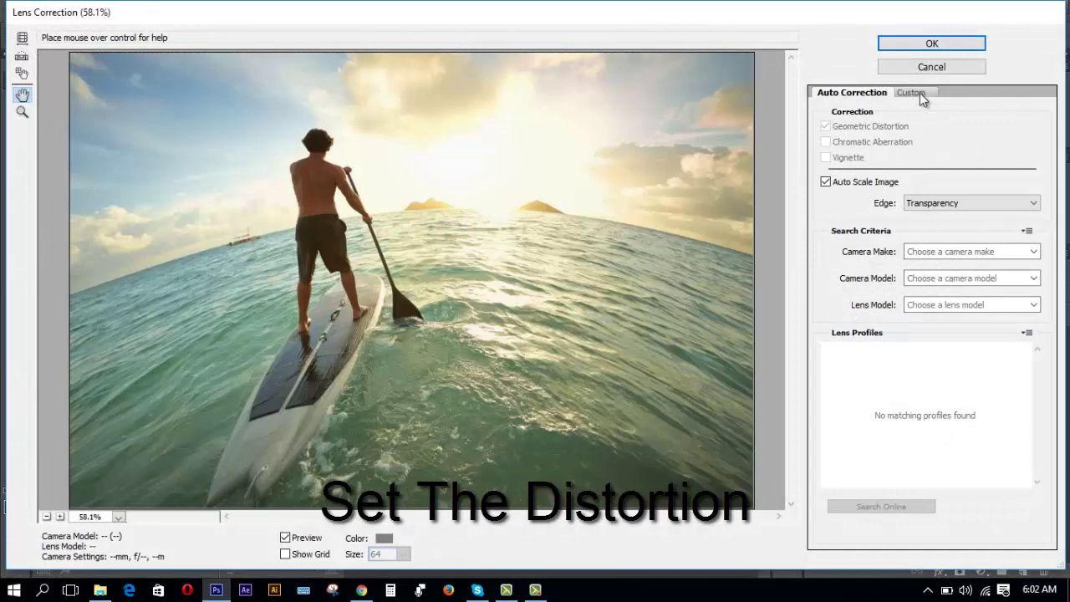
{"action": "left_click", "coordinate": [919, 93]}
{"action": "left_click", "coordinate": [1005, 150]}
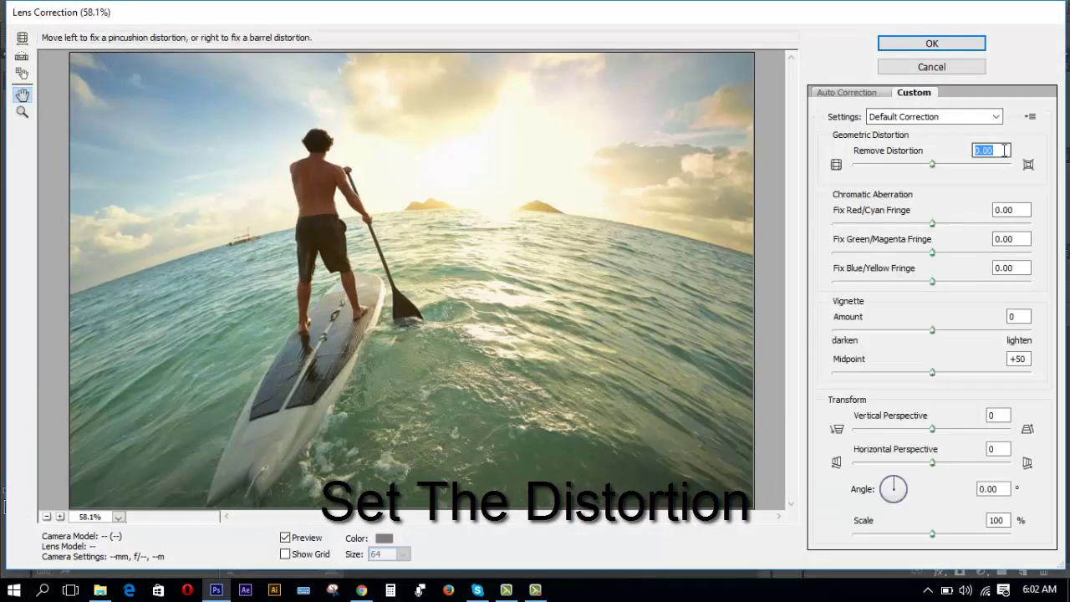
{"action": "type", "text": "1"}
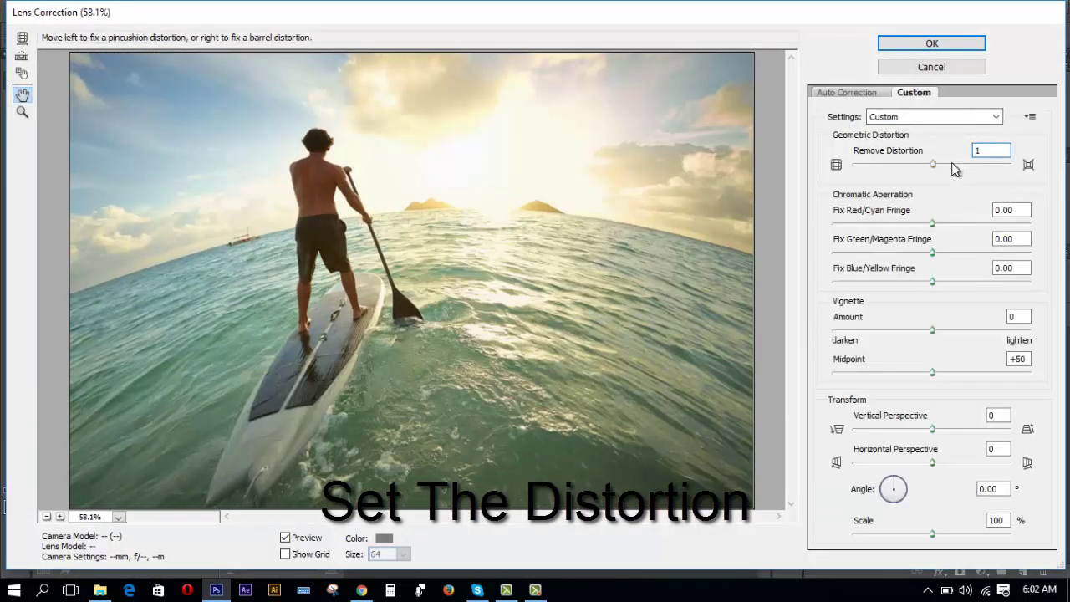
{"action": "type", "text": "0"}
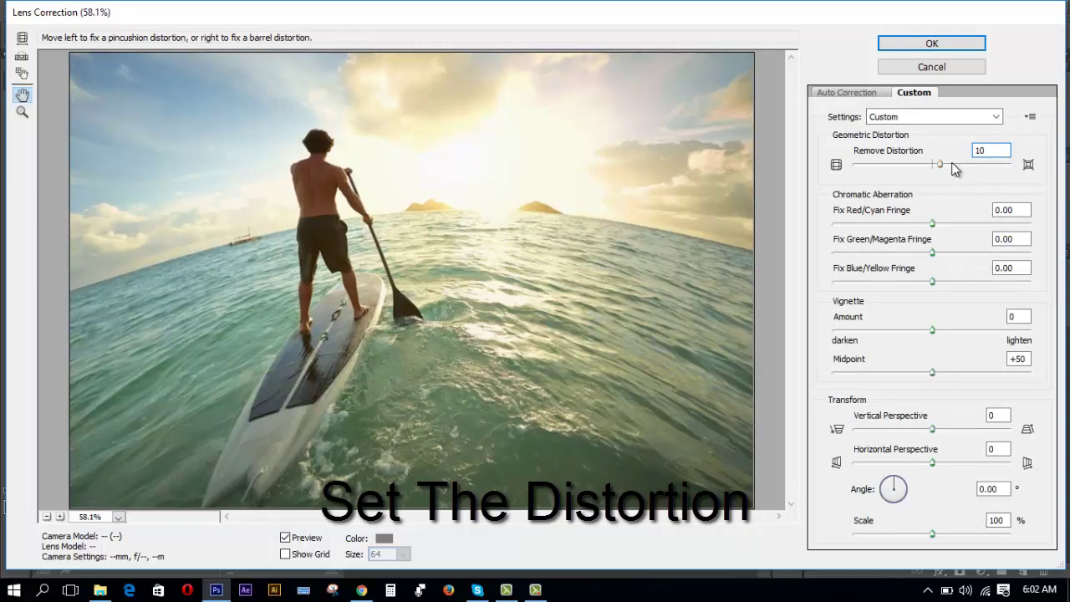
{"action": "type", "text": "0"}
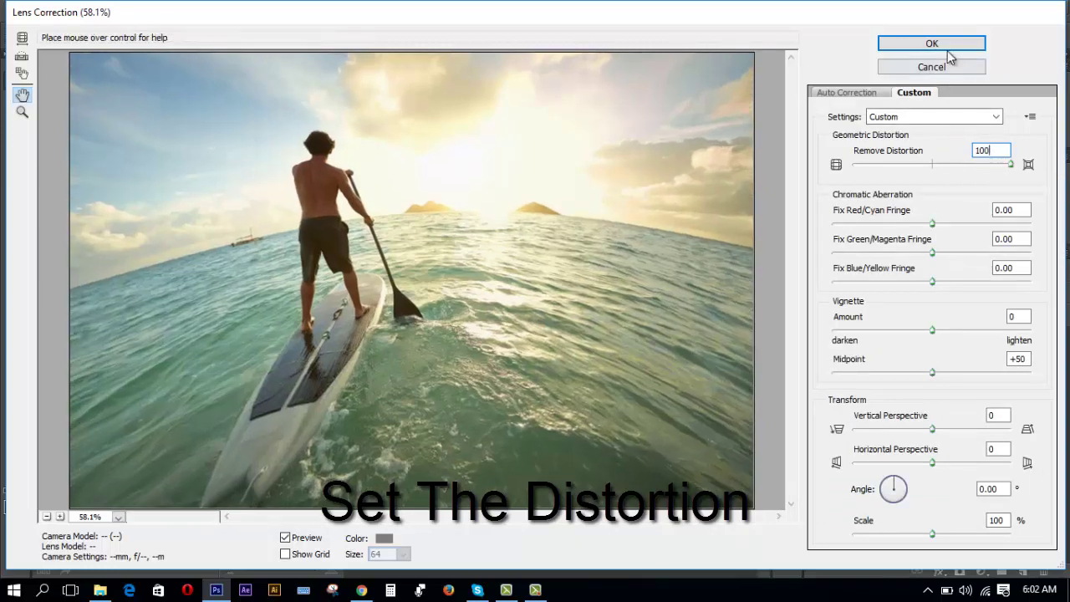
{"action": "left_click", "coordinate": [942, 46]}
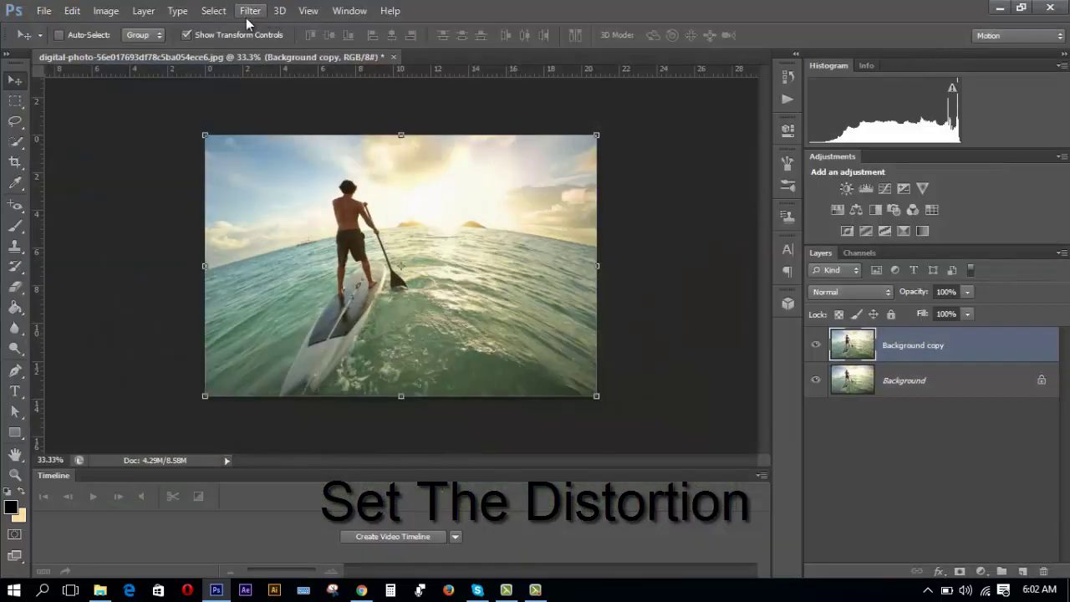
- Apply a third Lens Correction pass, again with Remove Distortion 100
{"action": "left_click", "coordinate": [250, 10]}
{"action": "left_click", "coordinate": [285, 102]}
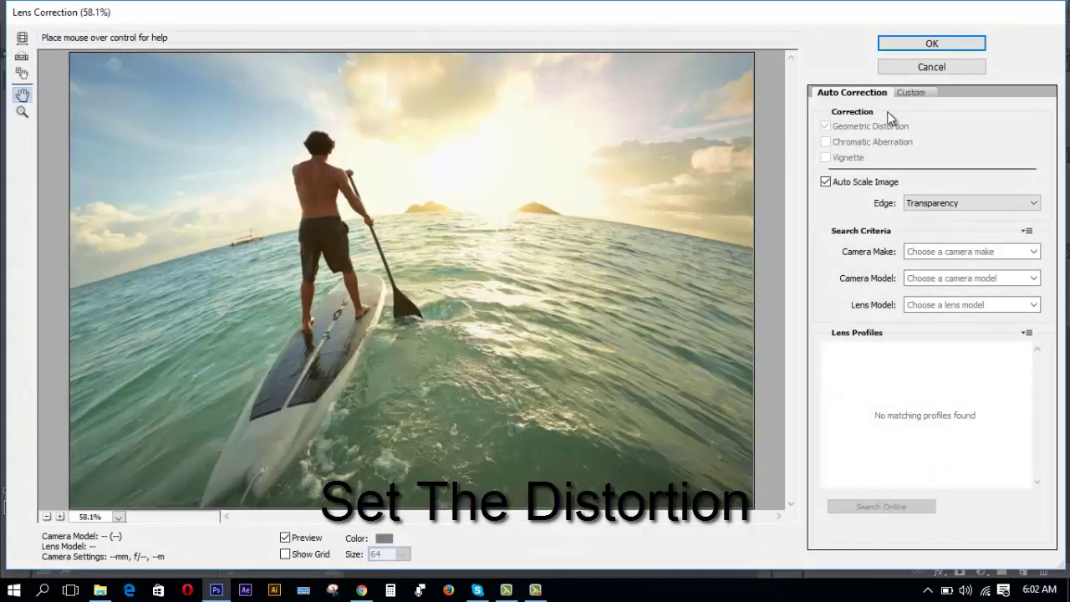
{"action": "left_click", "coordinate": [913, 93]}
{"action": "double_click", "coordinate": [987, 150]}
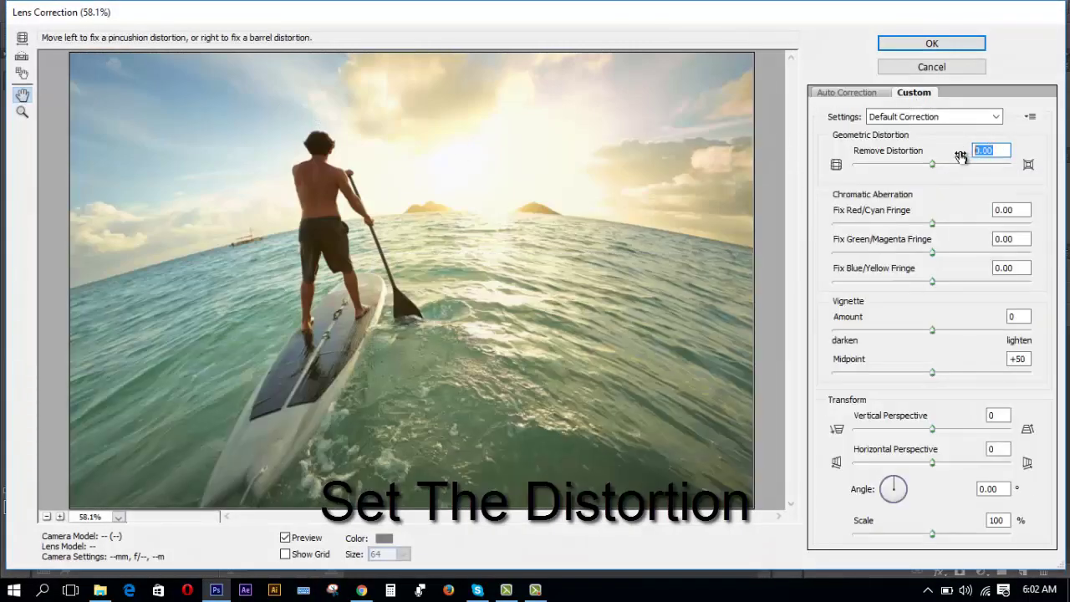
{"action": "type", "text": "100"}
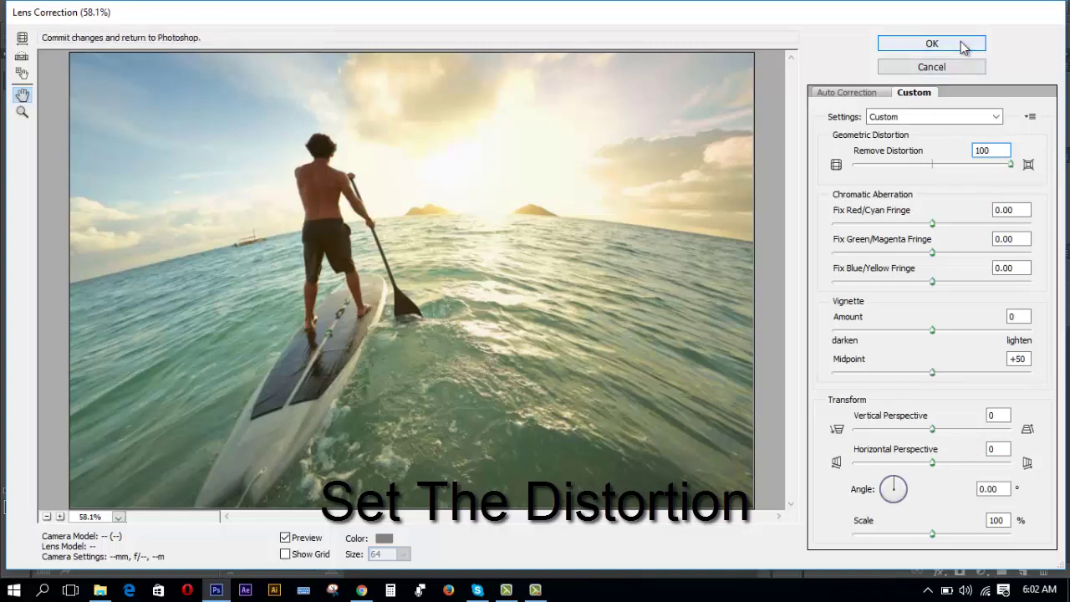
{"action": "left_click", "coordinate": [963, 46]}
- Reapply Lens Correction at Remove Distortion +100, then toggle the copy's visibility to compare
{"action": "left_click", "coordinate": [250, 10]}
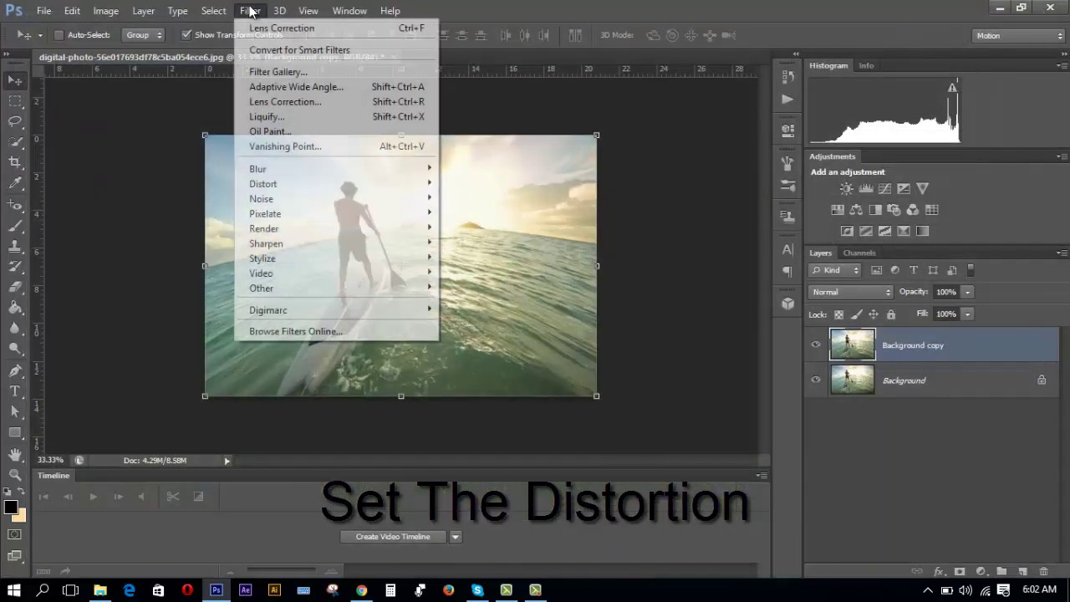
{"action": "left_click", "coordinate": [266, 100]}
{"action": "left_click", "coordinate": [913, 93]}
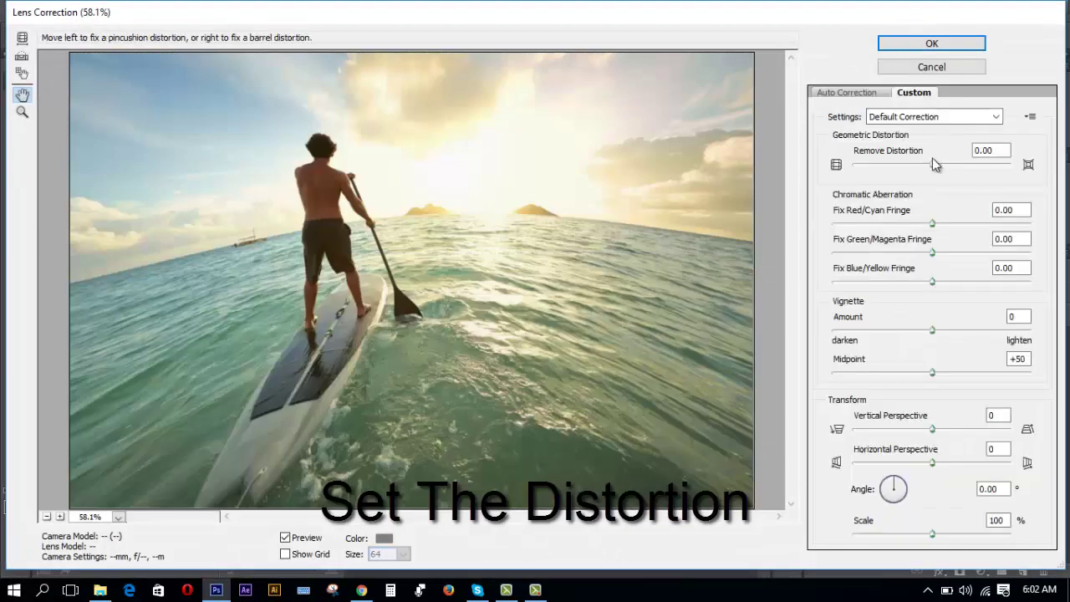
{"action": "left_click_drag", "start_coordinate": [978, 164], "coordinate": [1012, 164]}
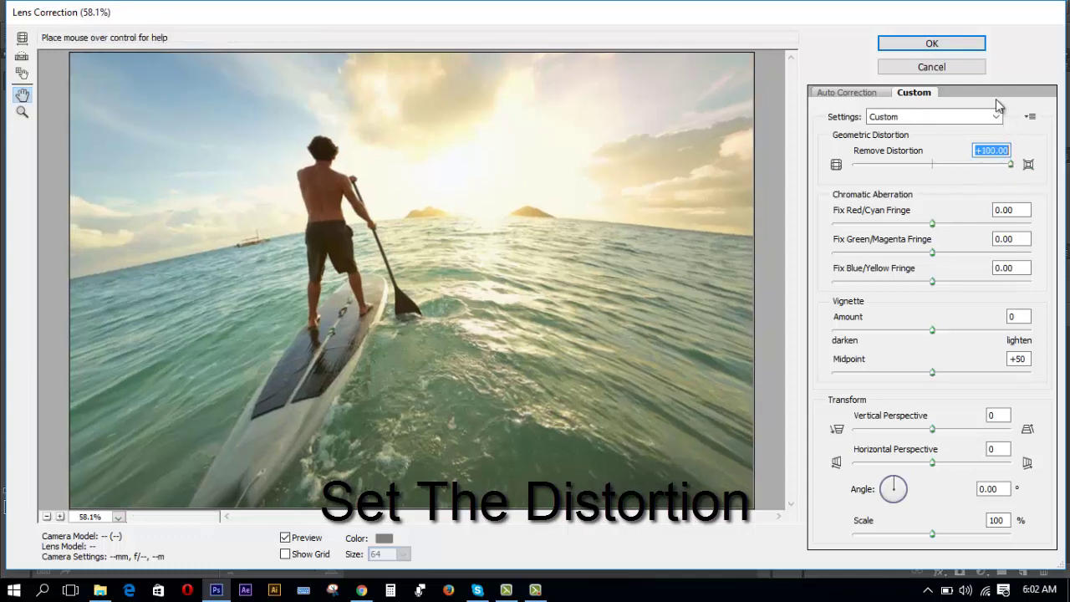
{"action": "left_click", "coordinate": [946, 48]}
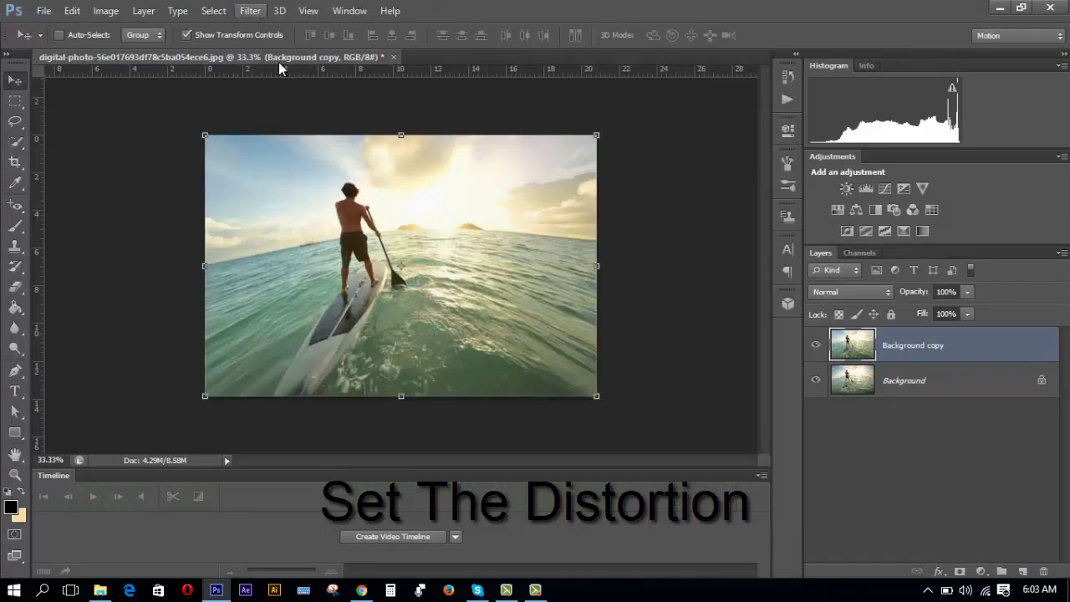
{"action": "left_click", "coordinate": [817, 345]}
{"action": "left_click", "coordinate": [817, 345]}
- Run another +100 Remove Distortion pass and compare by hiding and showing the copy
{"action": "left_click", "coordinate": [250, 10]}
{"action": "left_click", "coordinate": [263, 102]}
{"action": "left_click", "coordinate": [914, 92]}
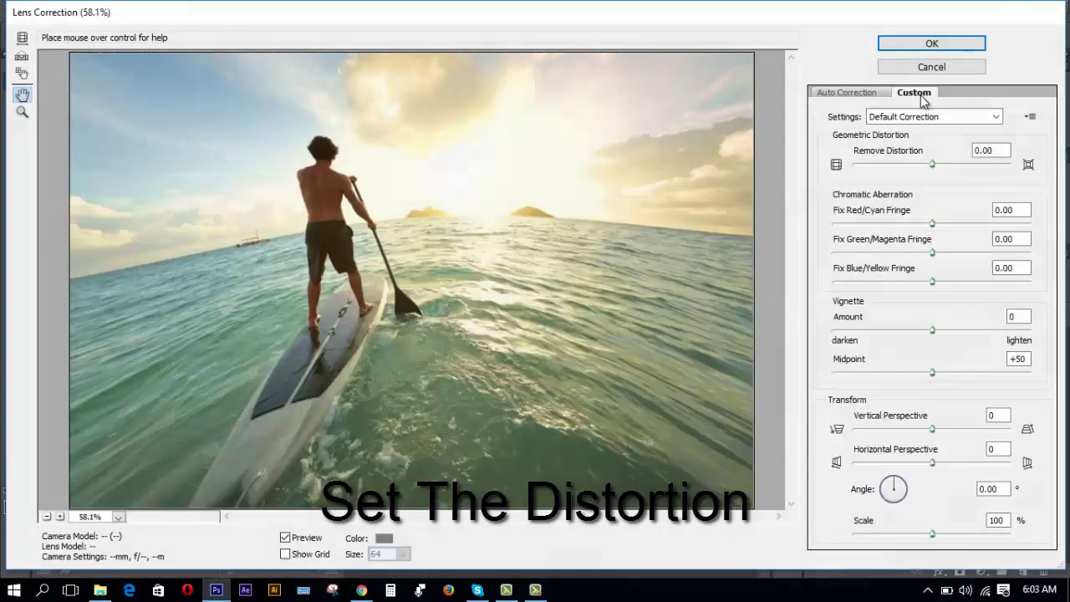
{"action": "left_click_drag", "start_coordinate": [933, 165], "coordinate": [929, 165]}
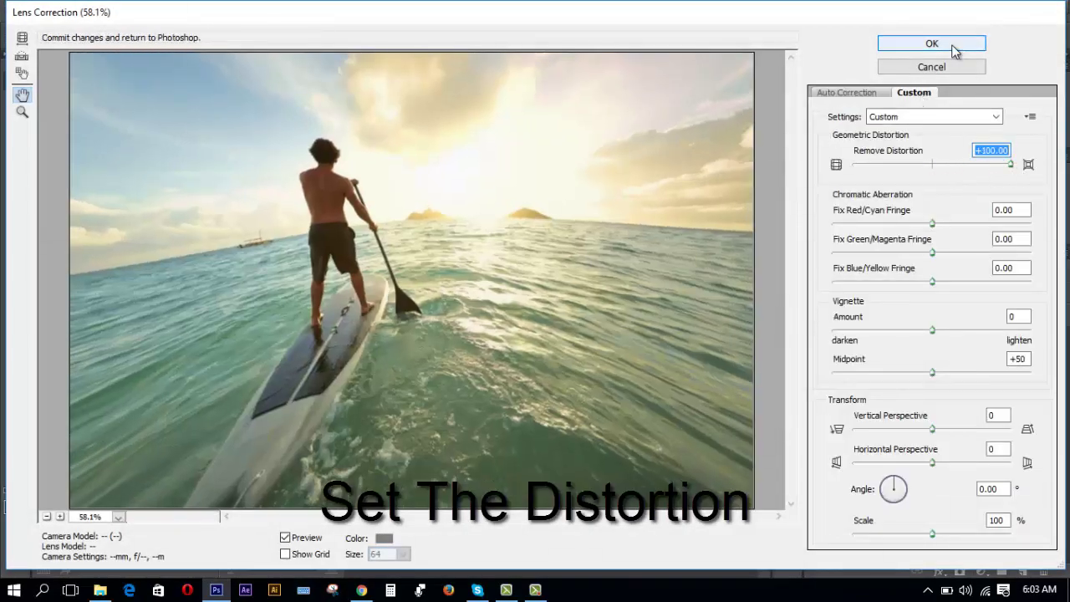
{"action": "left_click", "coordinate": [888, 47]}
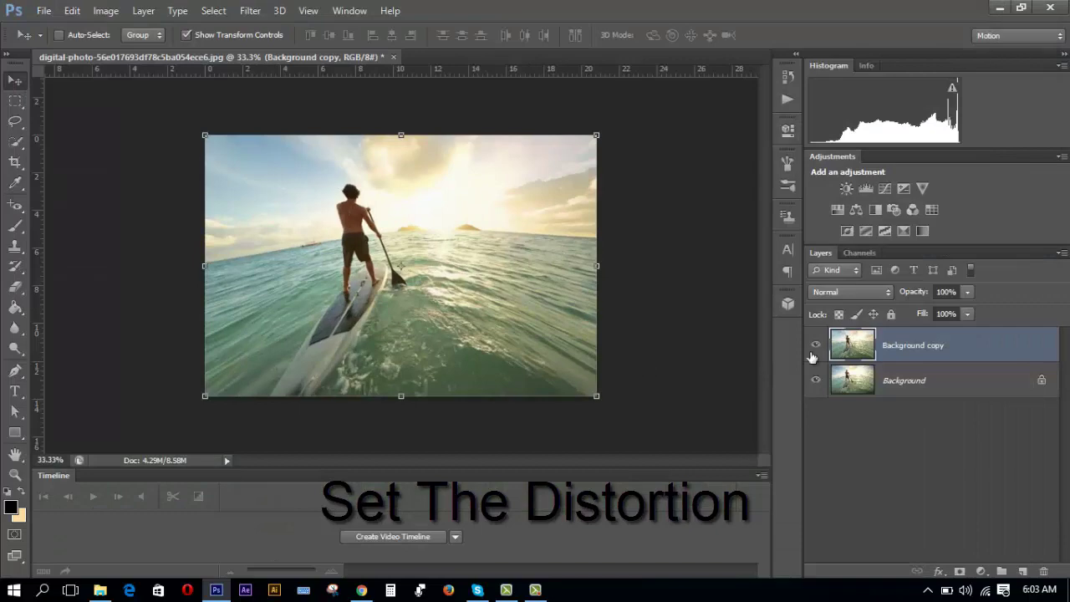
{"action": "left_click", "coordinate": [811, 357]}
{"action": "left_click", "coordinate": [808, 348]}
- Apply one more +100 distortion-removal pass, again toggling the copy to compare
{"action": "left_click", "coordinate": [250, 10]}
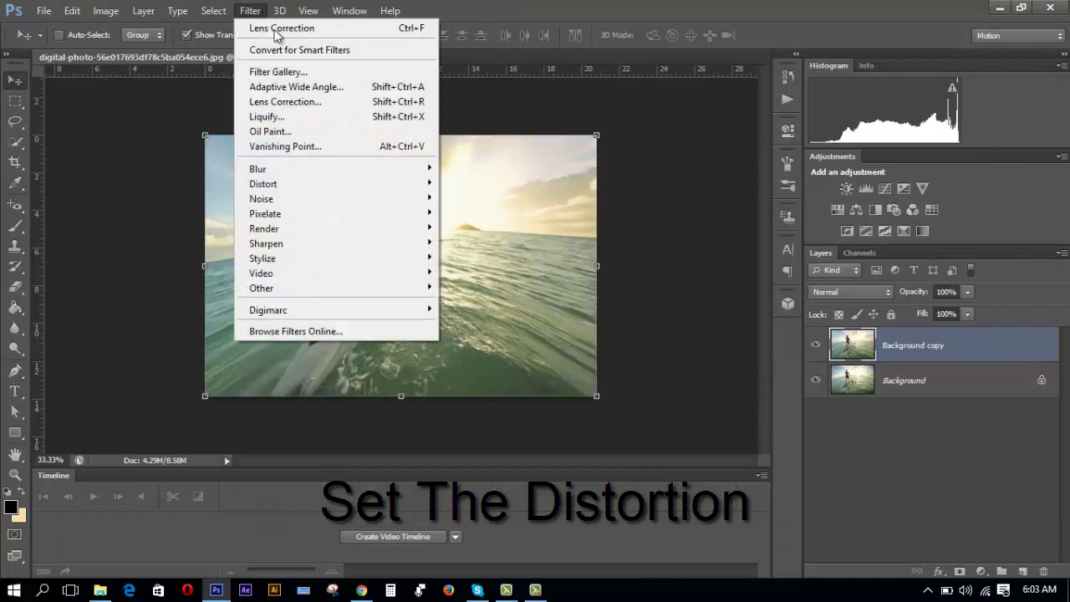
{"action": "left_click", "coordinate": [293, 101]}
{"action": "left_click", "coordinate": [914, 92]}
{"action": "left_click_drag", "start_coordinate": [930, 166], "coordinate": [1011, 165]}
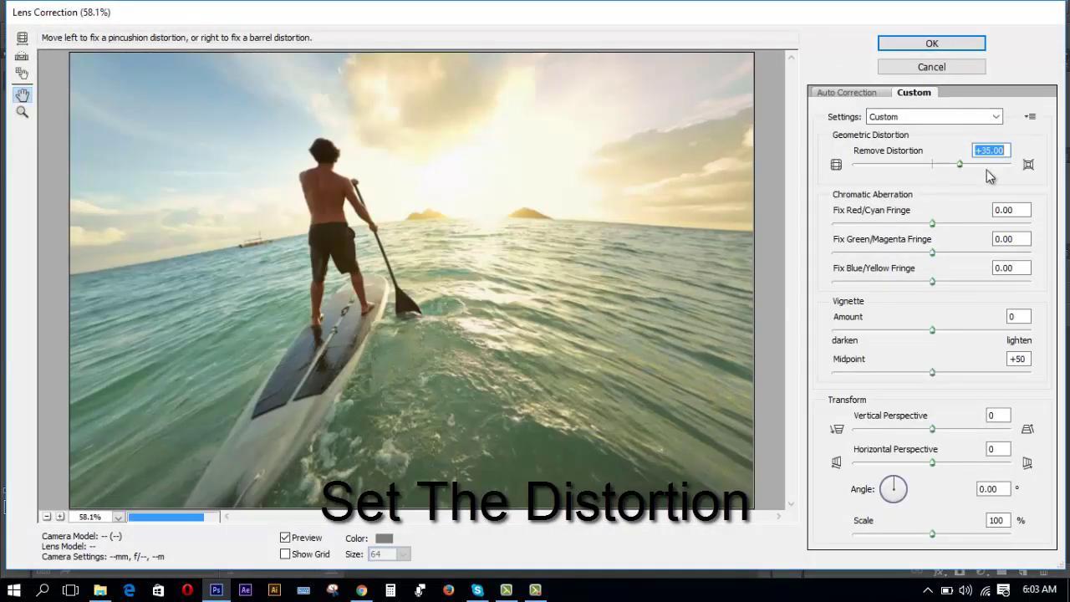
{"action": "left_click", "coordinate": [931, 44]}
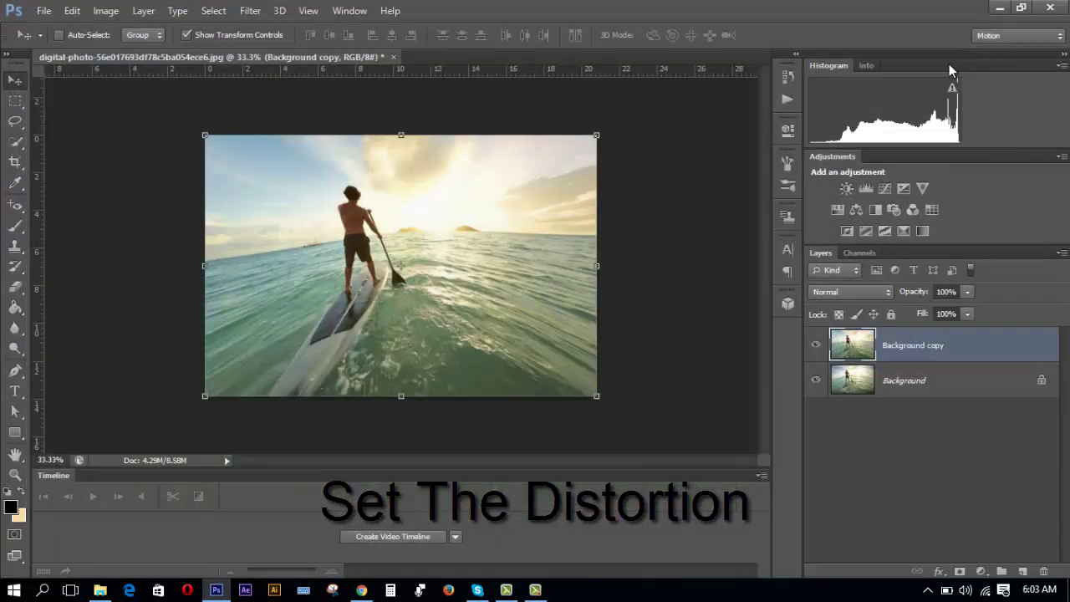
{"action": "left_click", "coordinate": [817, 345]}
{"action": "left_click", "coordinate": [816, 345]}
- Apply two further Lens Correction passes with Remove Distortion pushed to the maximum
{"action": "left_click", "coordinate": [250, 10]}
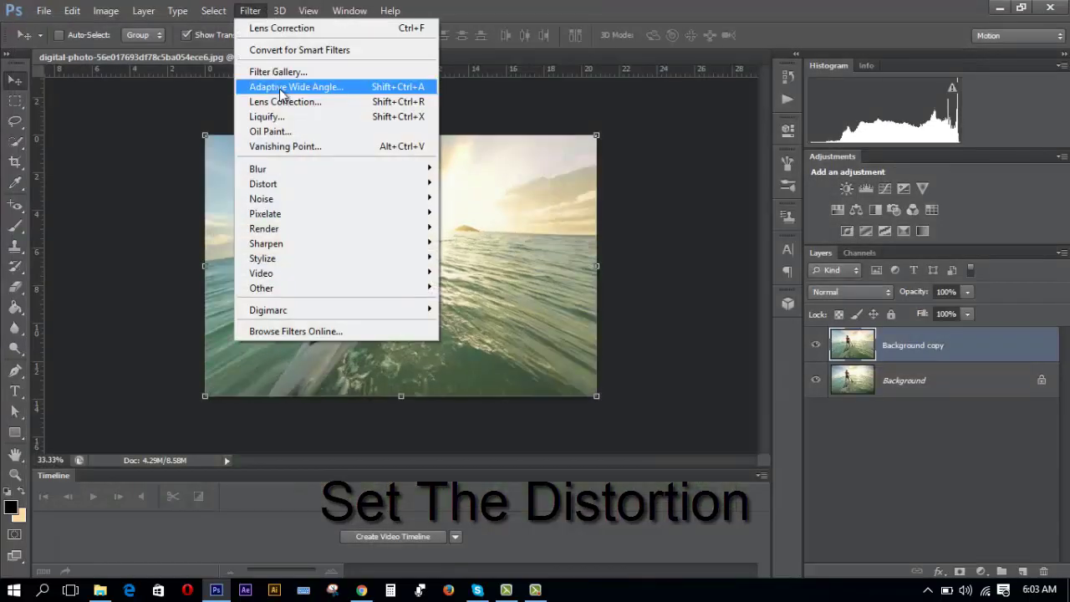
{"action": "left_click", "coordinate": [292, 101]}
{"action": "left_click_drag", "start_coordinate": [933, 166], "coordinate": [1011, 165]}
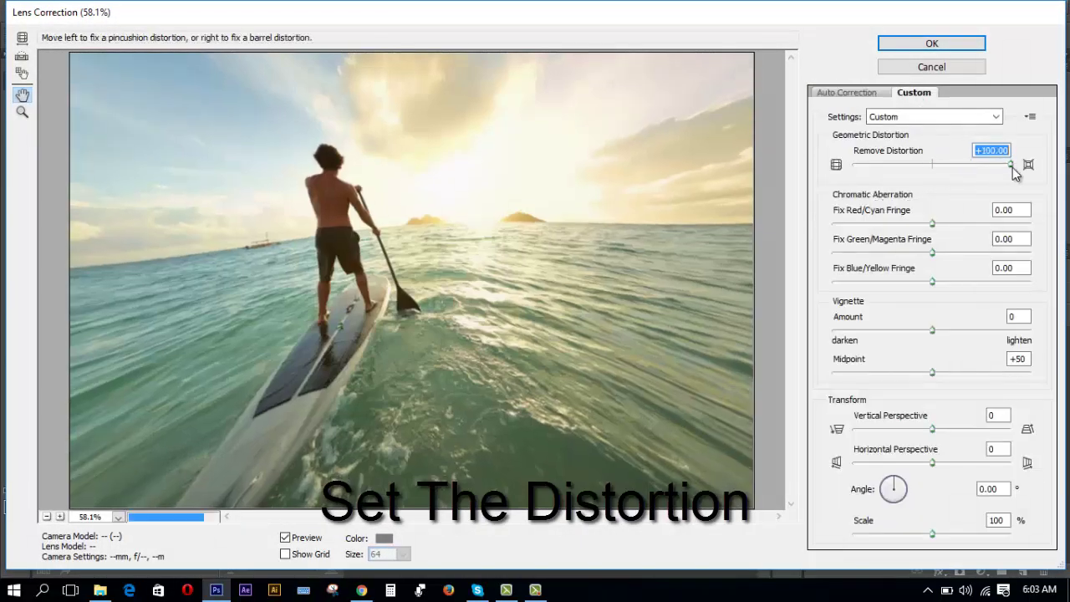
{"action": "left_click", "coordinate": [932, 44]}
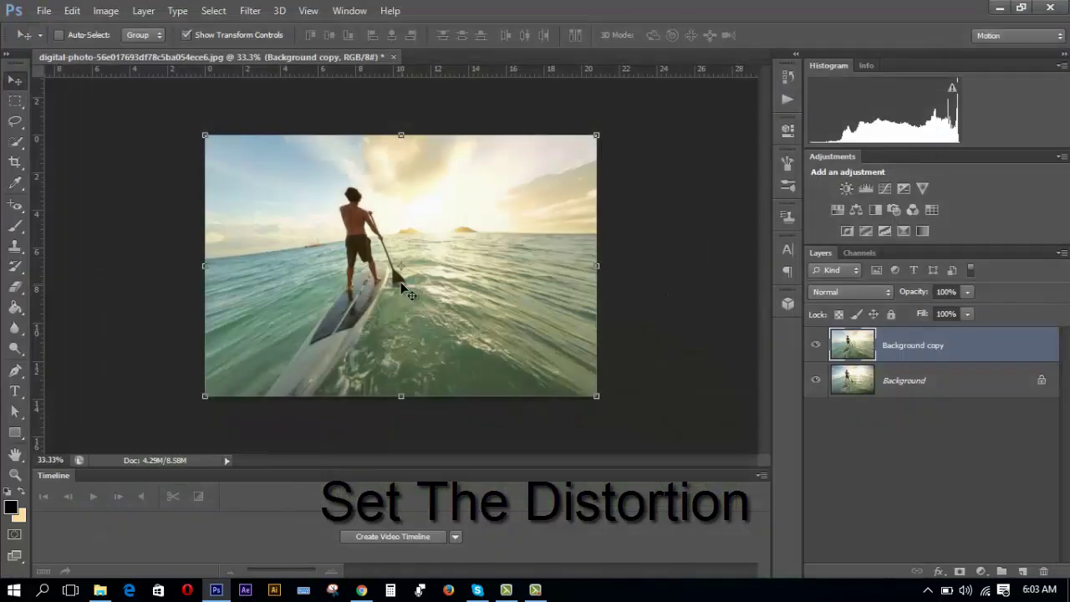
{"action": "left_click", "coordinate": [250, 10]}
{"action": "left_click", "coordinate": [292, 102]}
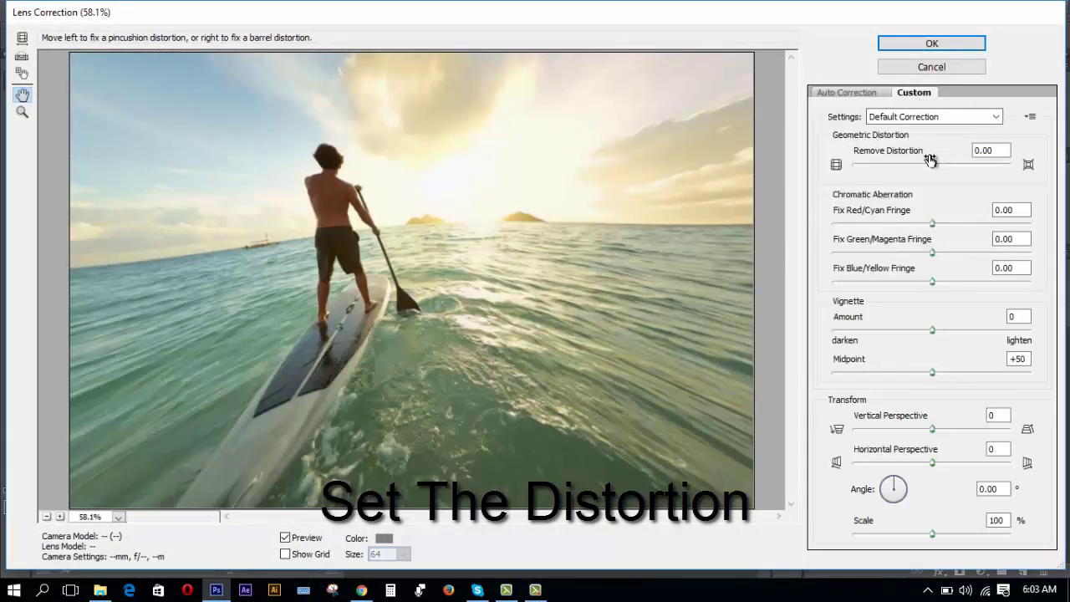
{"action": "left_click_drag", "start_coordinate": [931, 160], "coordinate": [1025, 162]}
{"action": "left_click", "coordinate": [962, 42]}
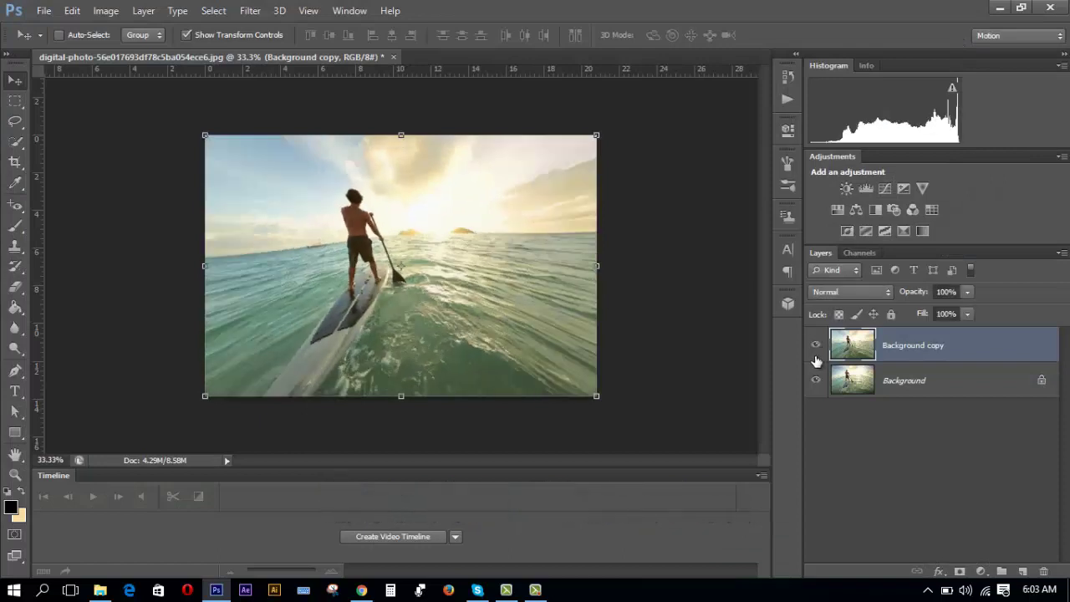
- Apply a final Lens Correction pass with Remove Distortion at about +85
{"action": "left_click", "coordinate": [250, 10]}
{"action": "left_click", "coordinate": [280, 98]}
{"action": "left_click", "coordinate": [920, 93]}
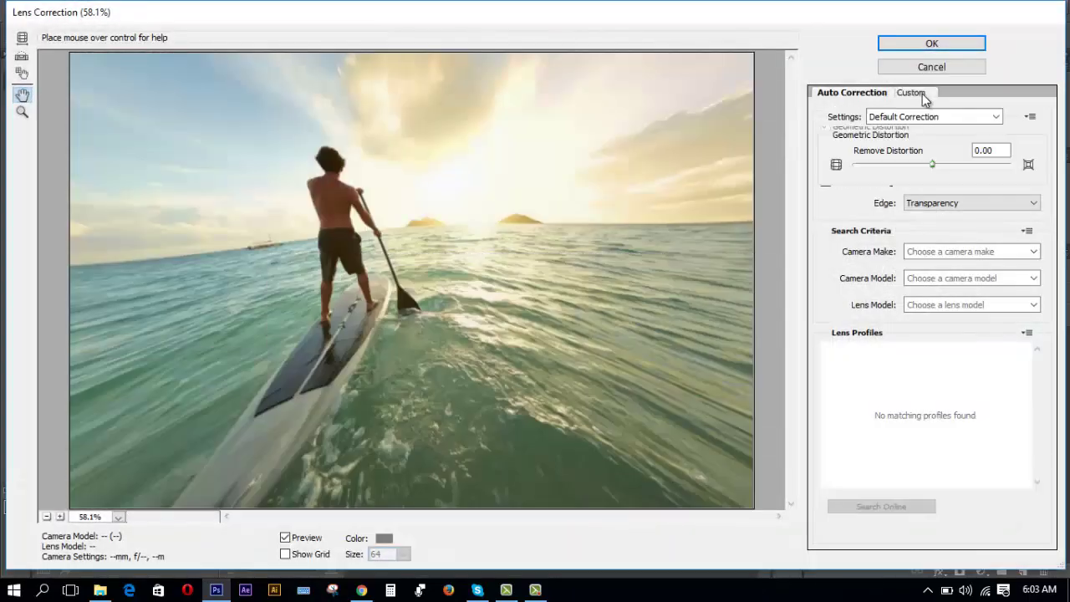
{"action": "mouse_move", "coordinate": [932, 165]}
{"action": "left_mouse_down"}
{"action": "mouse_move", "coordinate": [1006, 166]}
{"action": "mouse_move", "coordinate": [998, 169]}
{"action": "left_mouse_up"}
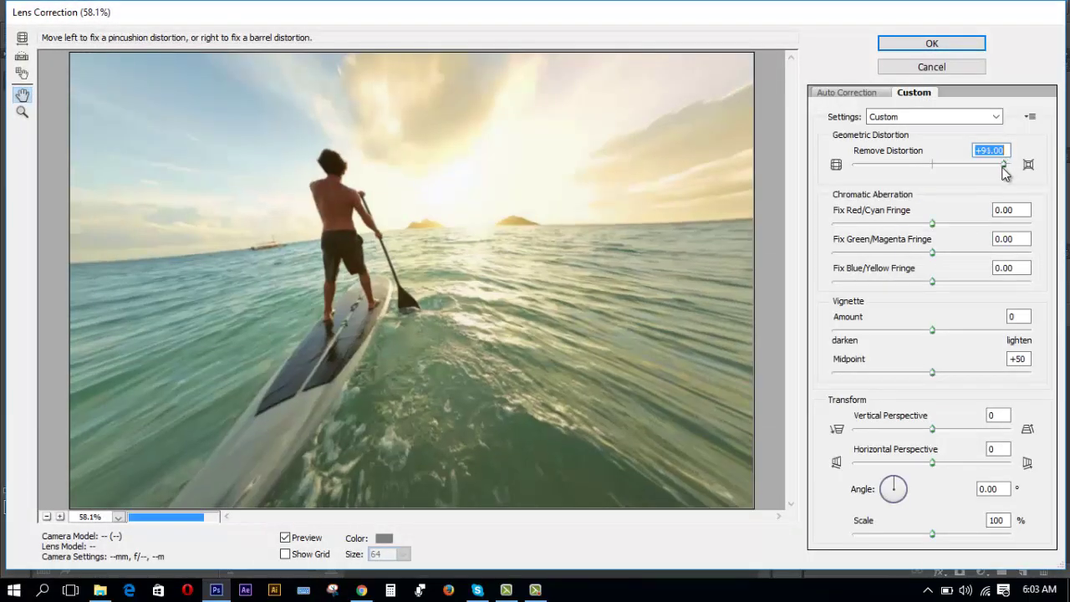
{"action": "left_click", "coordinate": [945, 46]}
- Convert the locked Background layer into an ordinary Layer 0 and select it
{"action": "left_click", "coordinate": [843, 409]}
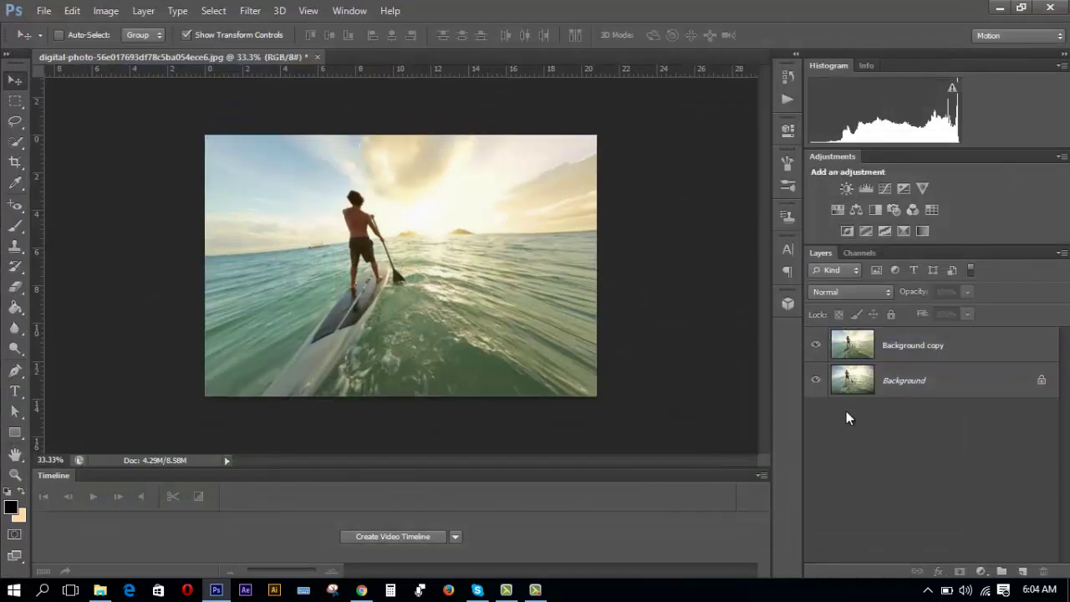
{"action": "left_click", "coordinate": [931, 361]}
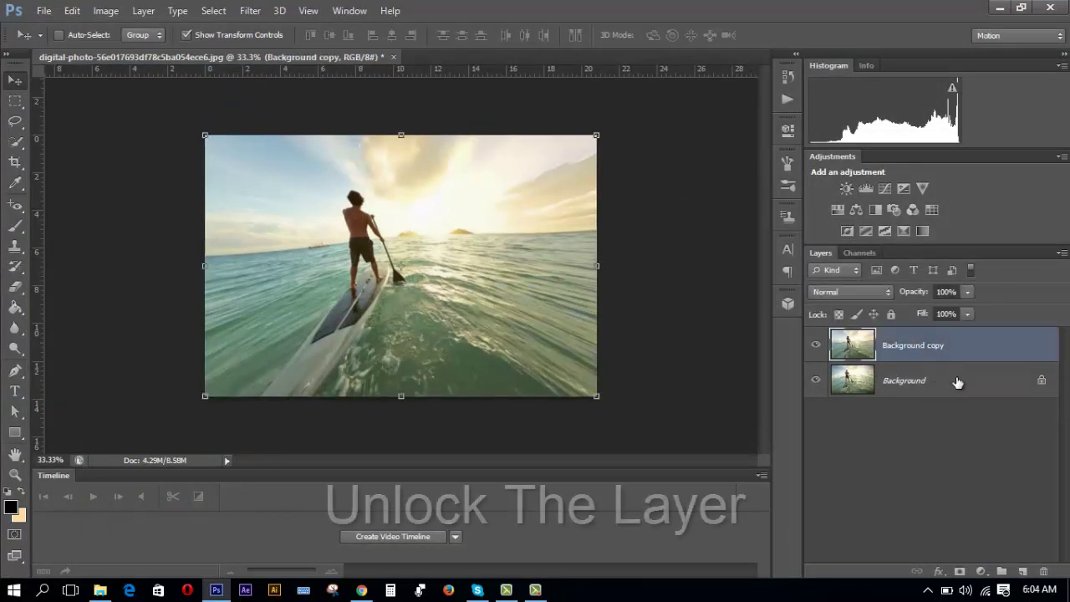
{"action": "left_click", "coordinate": [1038, 382]}
{"action": "double_click", "coordinate": [1042, 382]}
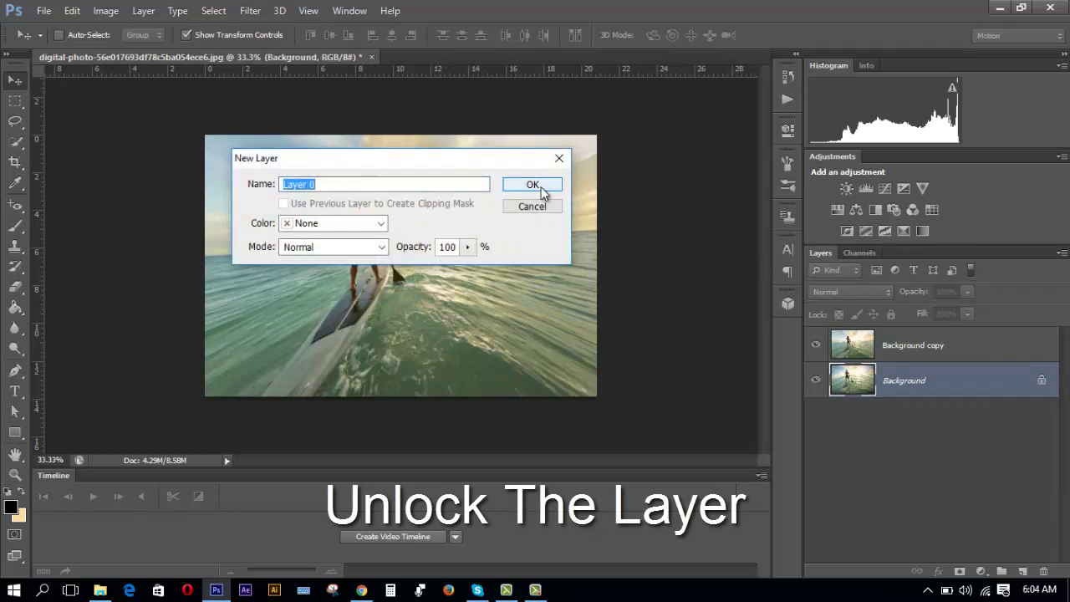
{"action": "left_click", "coordinate": [535, 185]}
{"action": "left_click", "coordinate": [901, 360]}
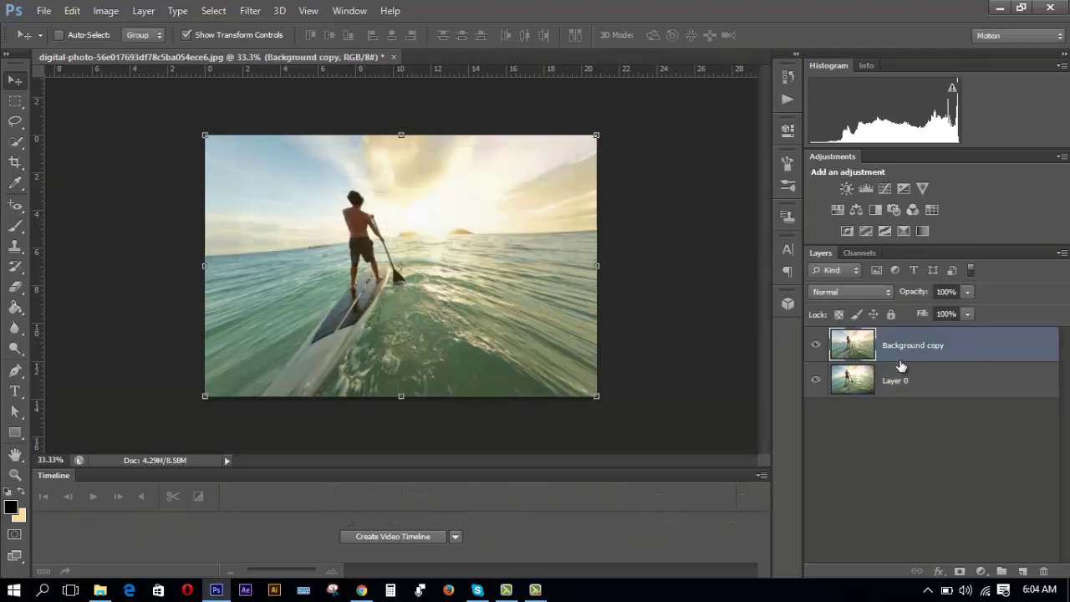
{"action": "left_click", "coordinate": [905, 381]}
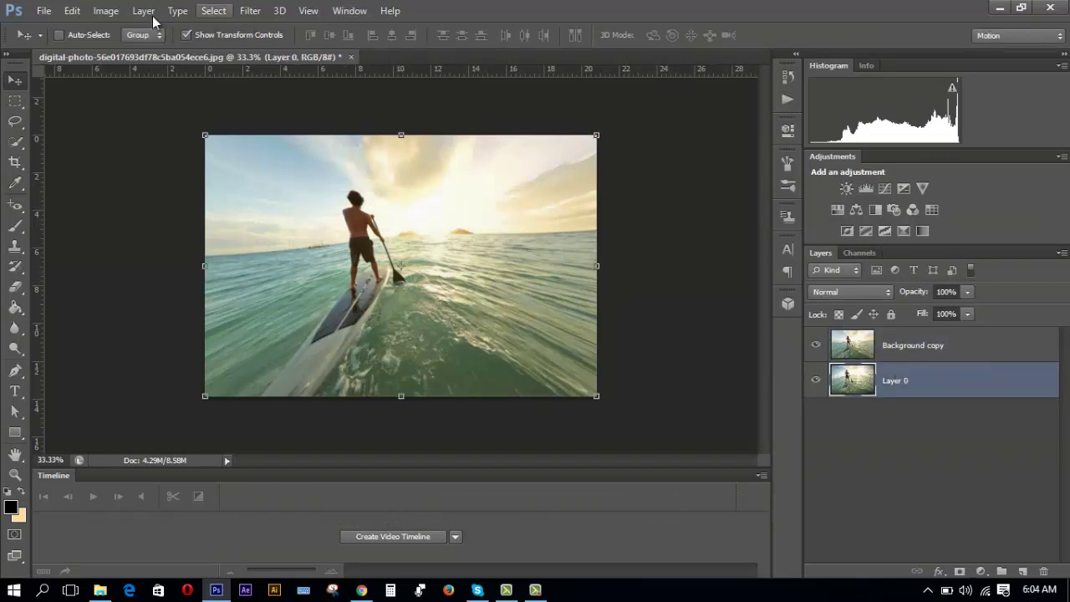
- Widen the canvas by 100 percent, anchored right, adding empty space on the left
{"action": "left_click", "coordinate": [106, 11]}
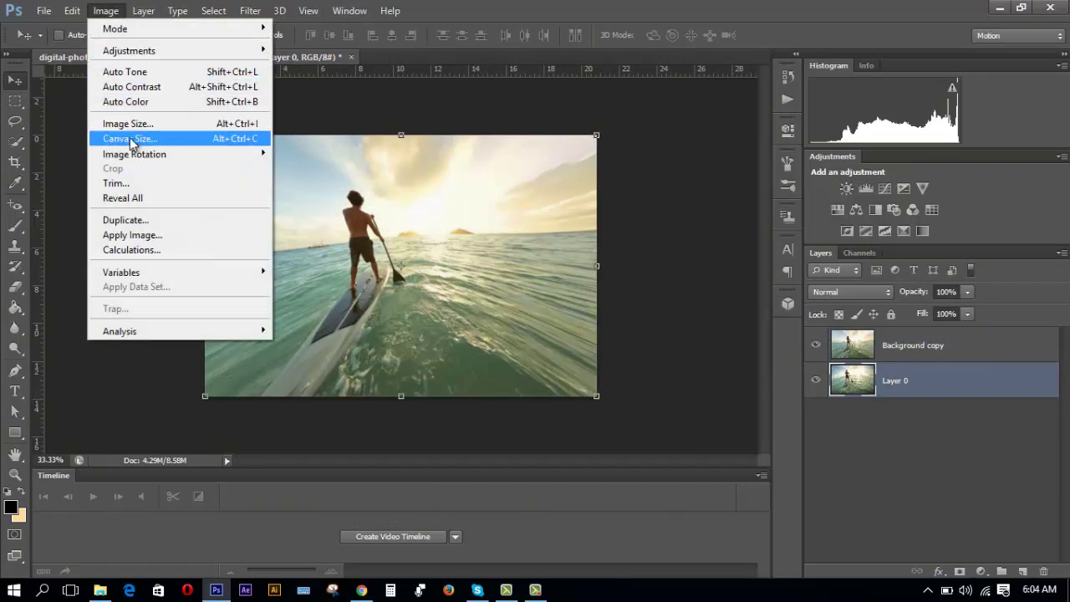
{"action": "left_click", "coordinate": [177, 140]}
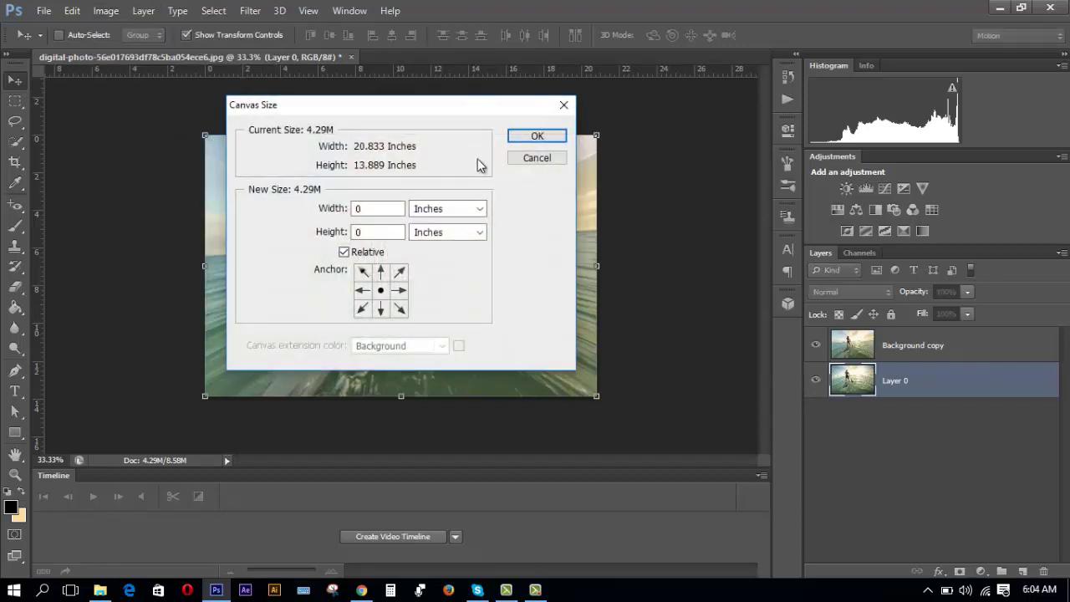
{"action": "left_click", "coordinate": [399, 292]}
{"action": "type", "text": "100"}
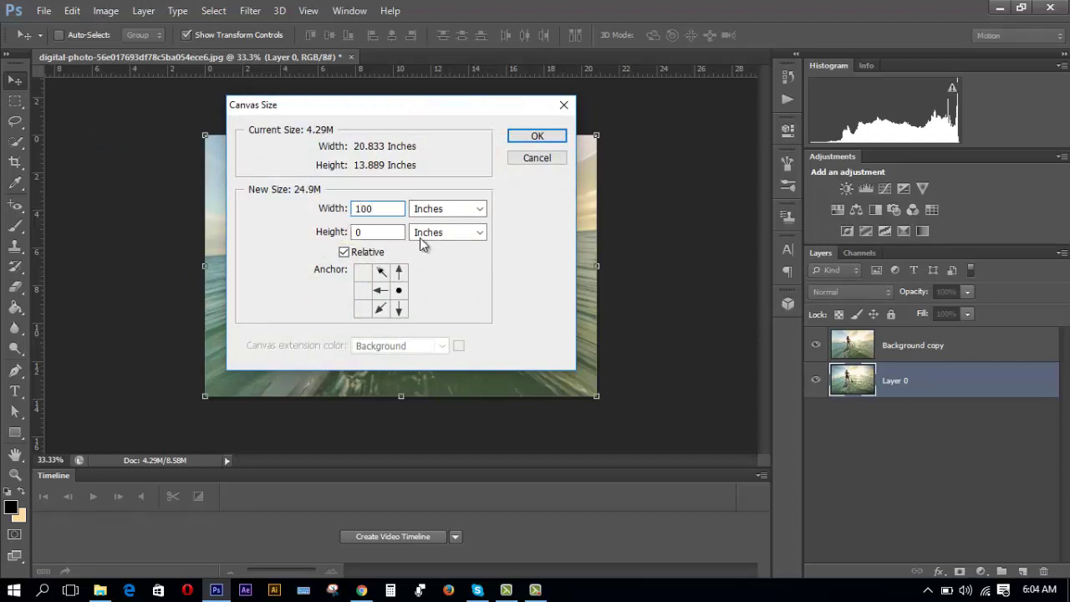
{"action": "left_click", "coordinate": [443, 209]}
{"action": "left_click", "coordinate": [439, 220]}
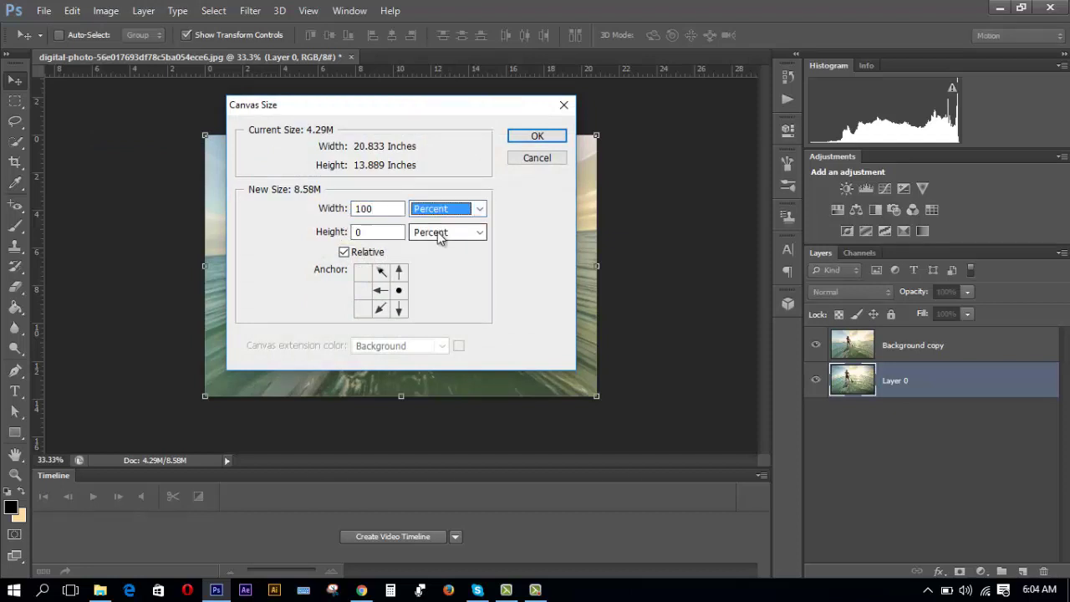
{"action": "left_click", "coordinate": [537, 136]}
{"action": "left_click", "coordinate": [583, 322], "text": "ctrl"}
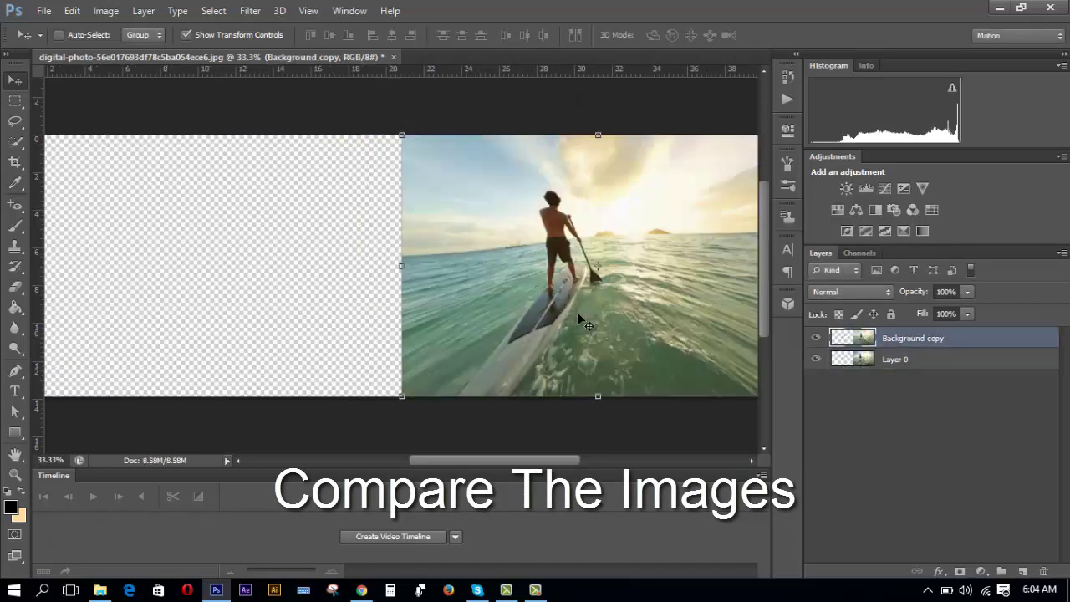
- Move Layer 0 into the empty left half and zoom out to see both photos
{"action": "left_click", "coordinate": [908, 364]}
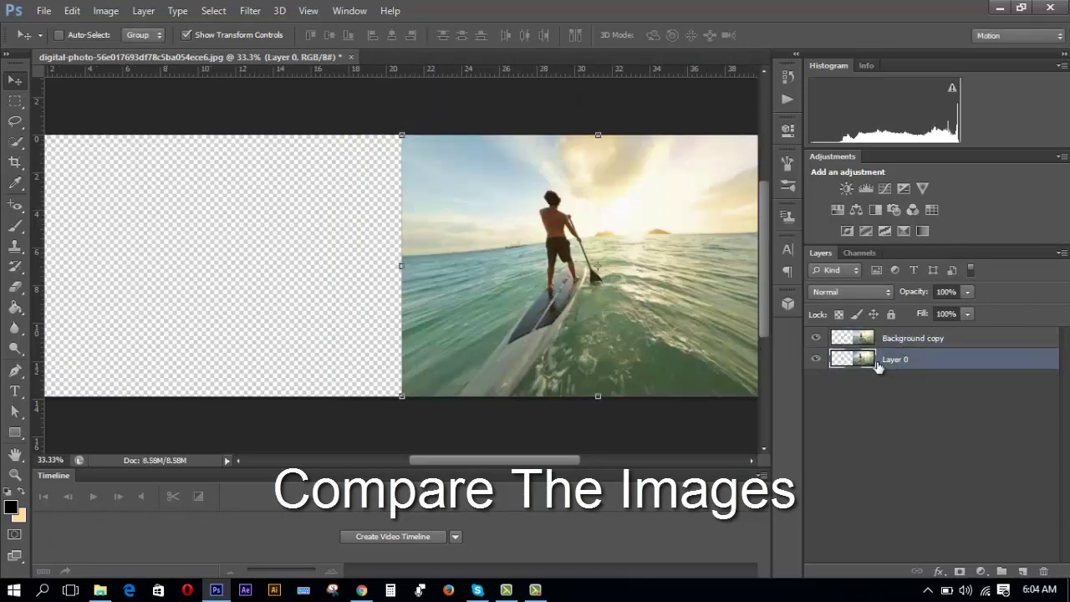
{"action": "mouse_move", "coordinate": [597, 324]}
{"action": "left_mouse_down"}
{"action": "mouse_move", "coordinate": [251, 332]}
{"action": "mouse_move", "coordinate": [185, 320]}
{"action": "mouse_move", "coordinate": [205, 332]}
{"action": "left_mouse_up"}
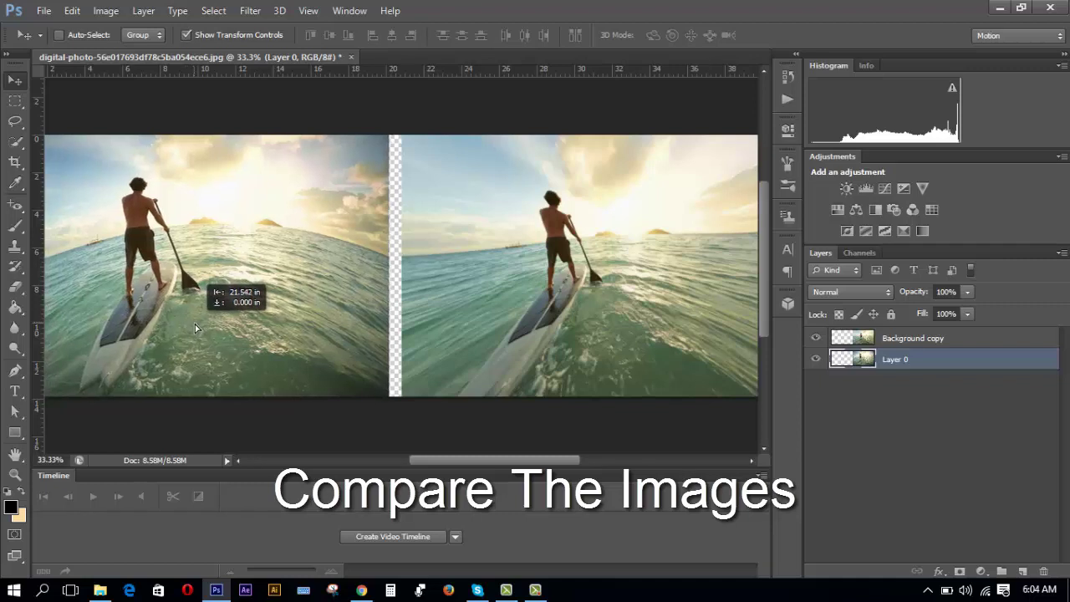
{"action": "key", "text": "z"}
{"action": "left_click", "coordinate": [199, 261], "text": "alt"}
{"action": "left_click", "coordinate": [14, 78]}
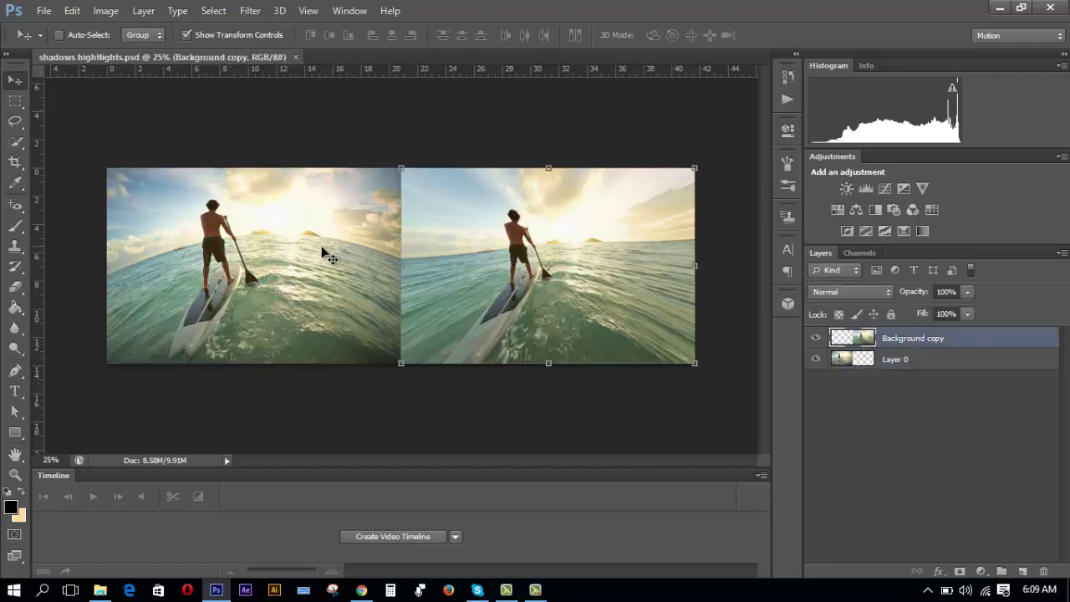
- Save the image as Barrel distraction.png in PNG format in the Barrel distraction folder
{"action": "left_click", "coordinate": [44, 10]}
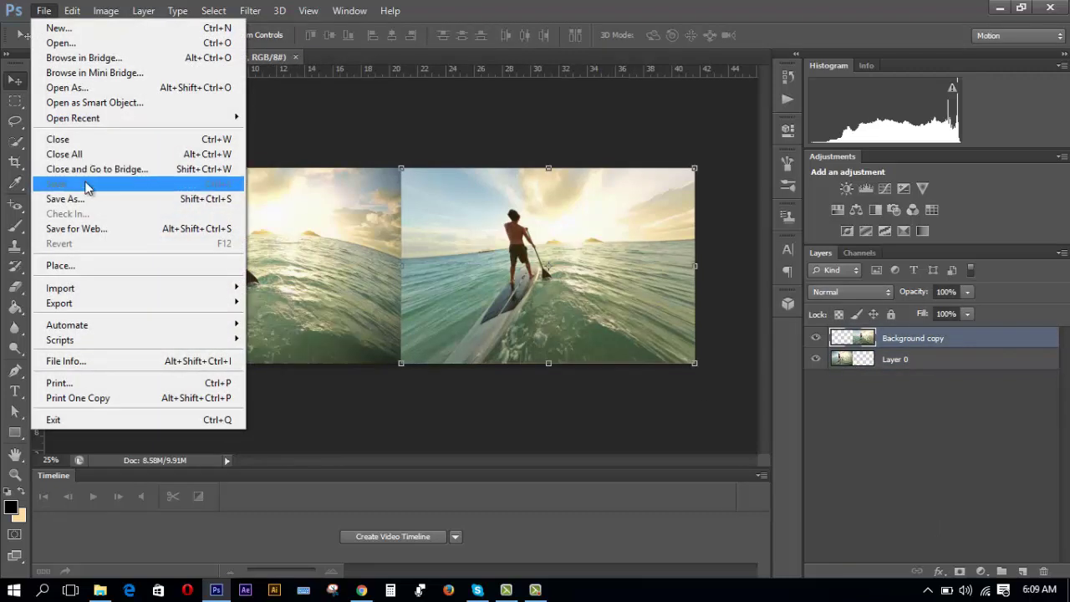
{"action": "left_click", "coordinate": [153, 201]}
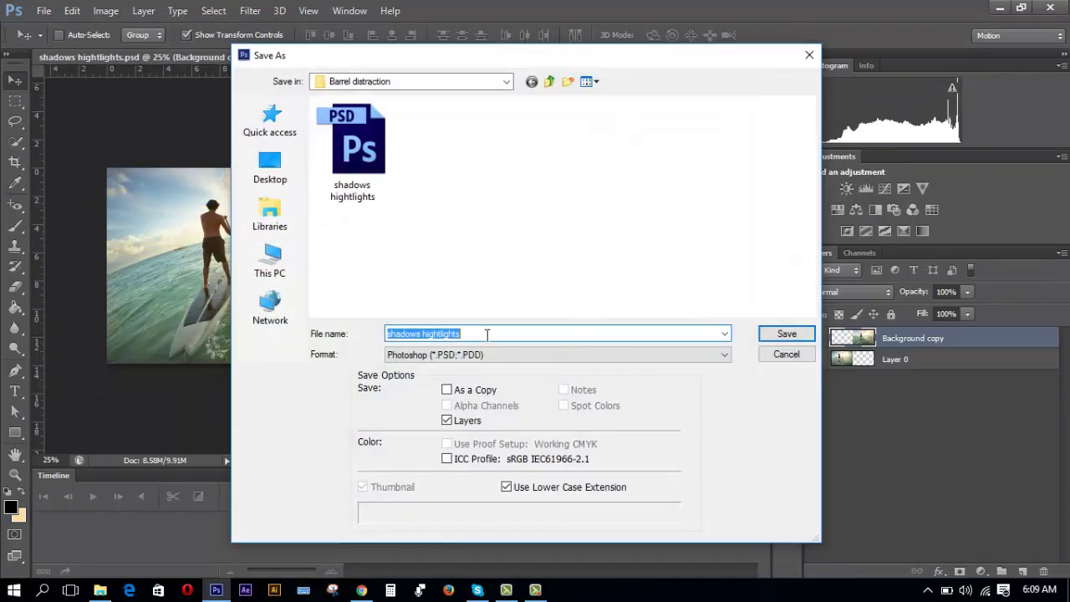
{"action": "key", "text": "BackSpace"}
{"action": "type", "text": "Barrel distraction"}
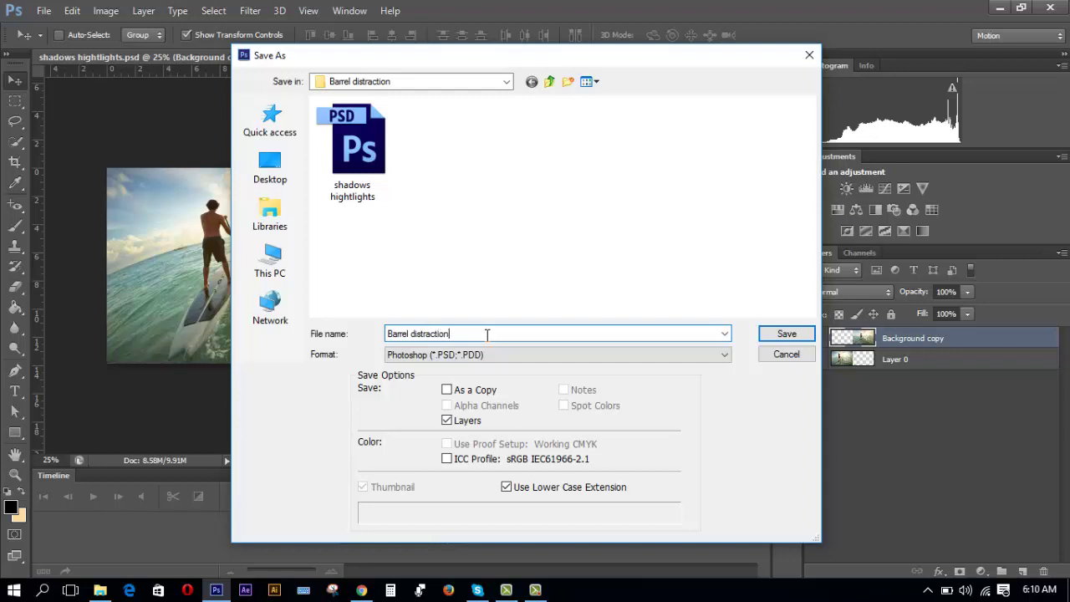
{"action": "left_click", "coordinate": [512, 86]}
{"action": "left_click", "coordinate": [511, 85]}
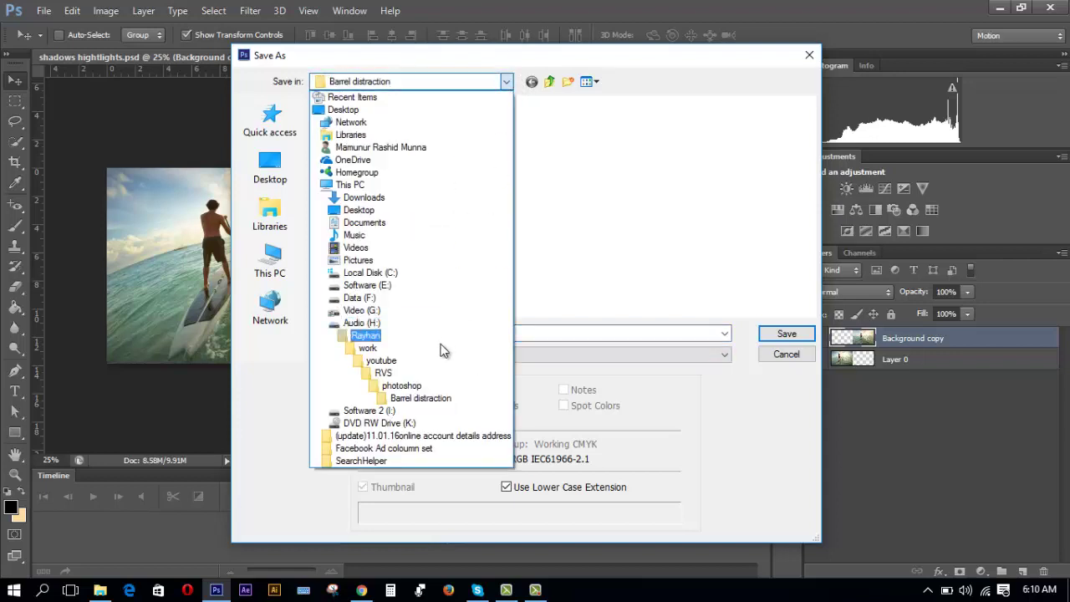
{"action": "left_click", "coordinate": [402, 386]}
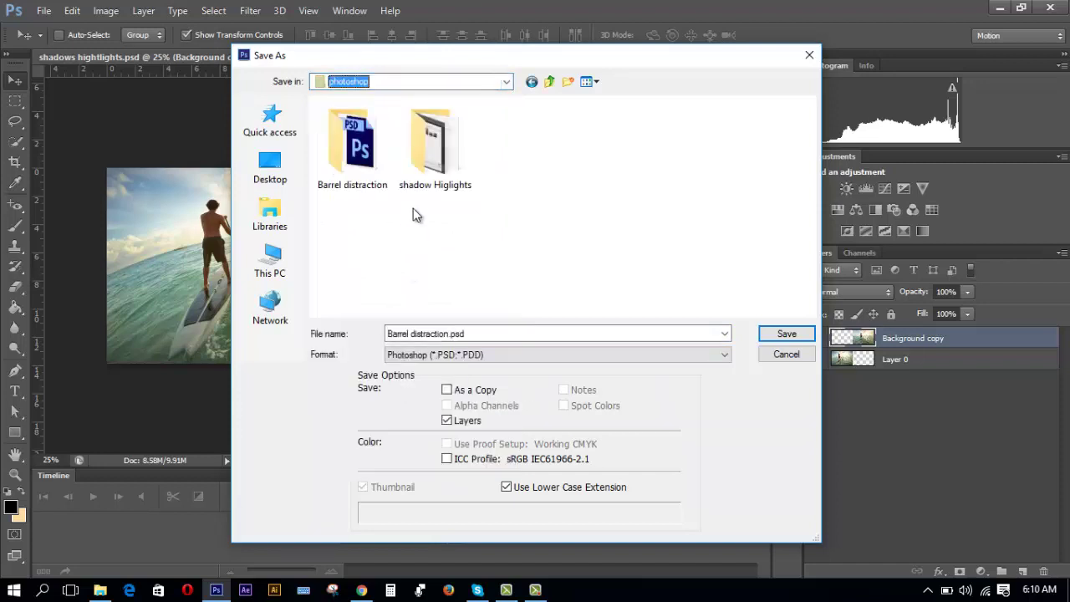
{"action": "double_click", "coordinate": [363, 186]}
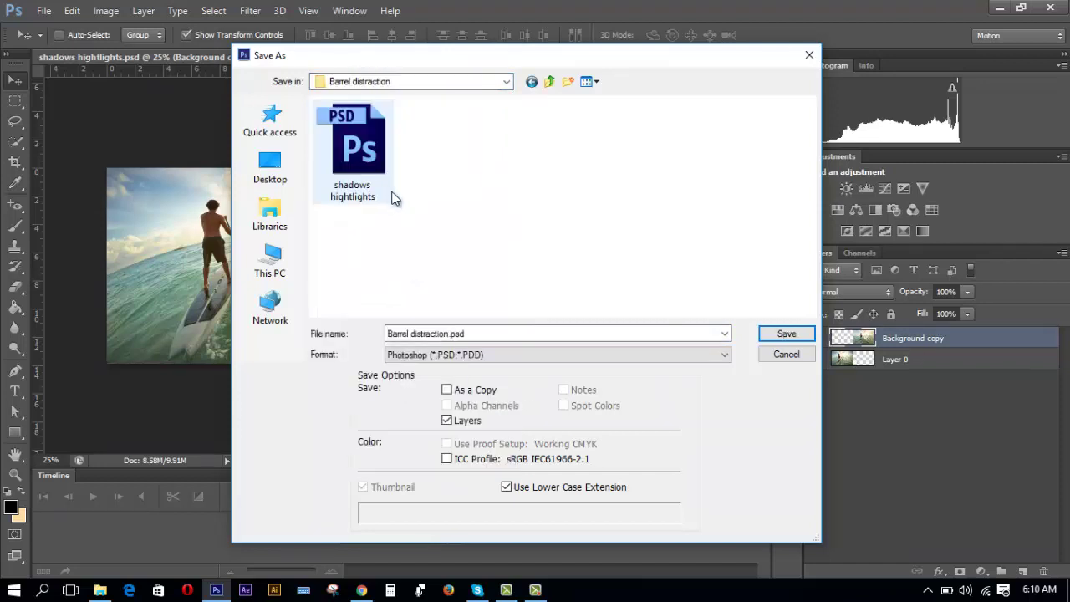
{"action": "left_click", "coordinate": [492, 360]}
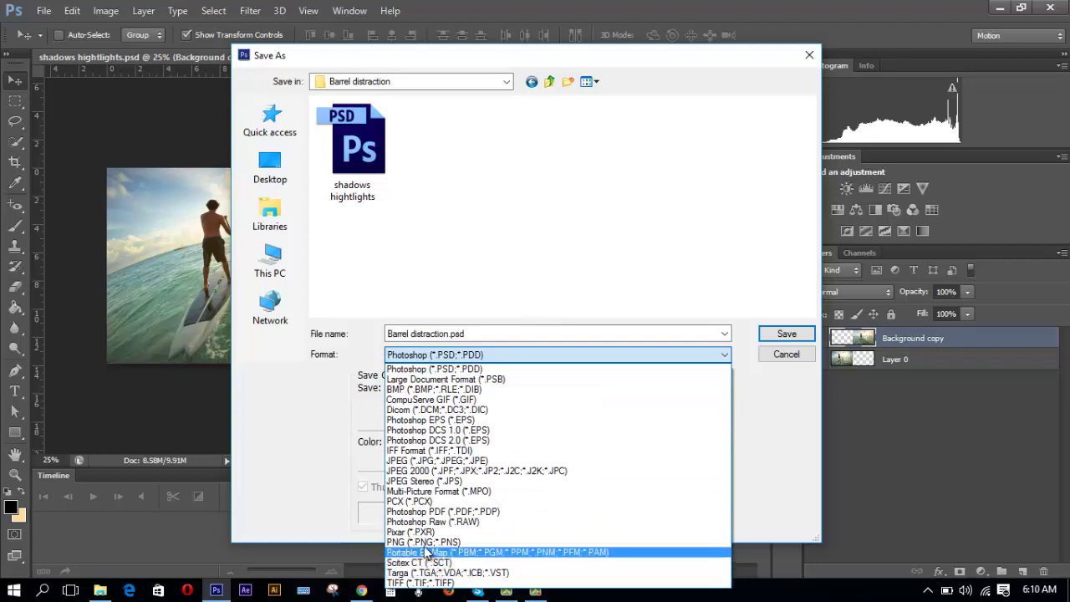
{"action": "left_click", "coordinate": [422, 544]}
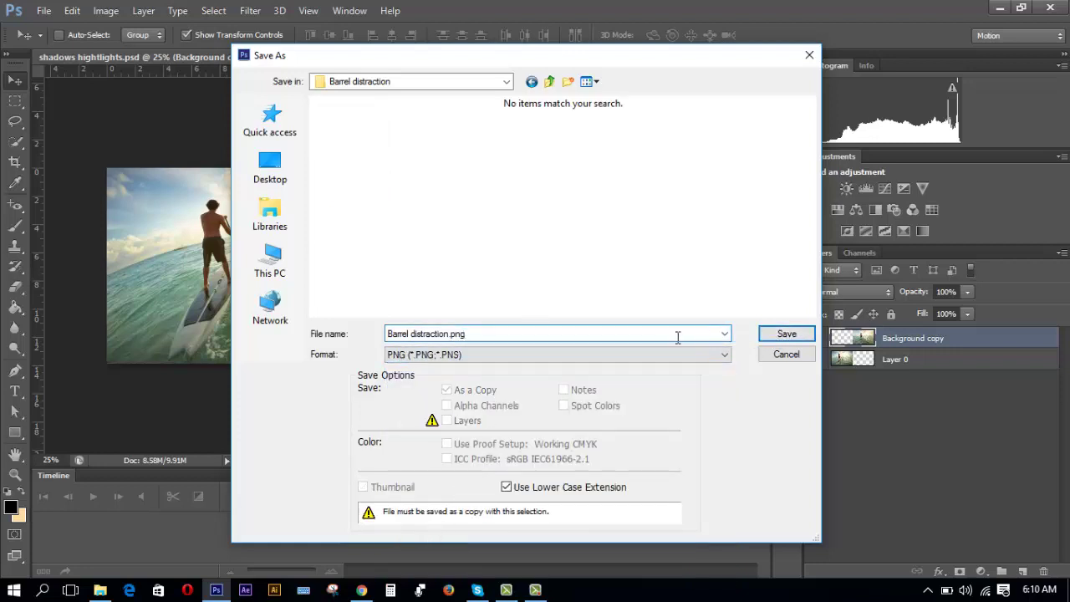
{"action": "left_click", "coordinate": [787, 335]}
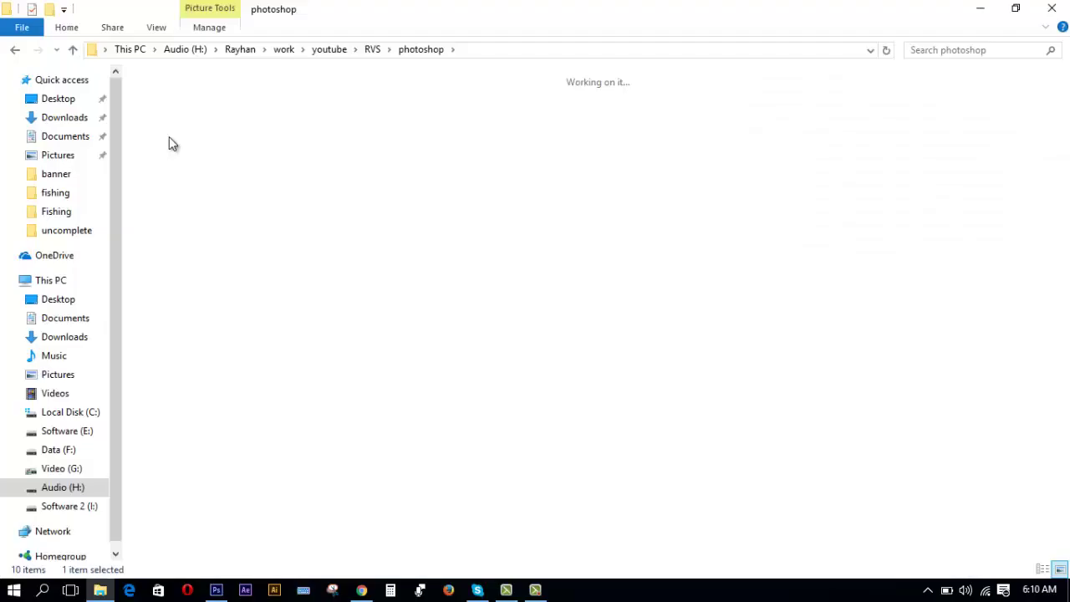
- Open Barrel distraction.png from the Barrel distraction folder in File Explorer
{"action": "double_click", "coordinate": [170, 140]}
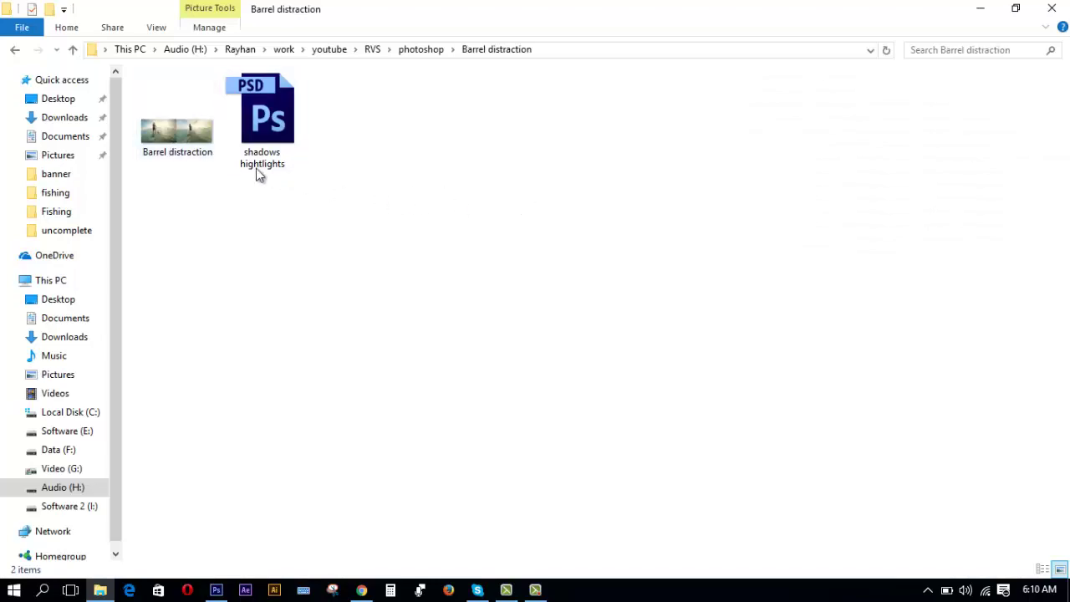
{"action": "double_click", "coordinate": [188, 134]}
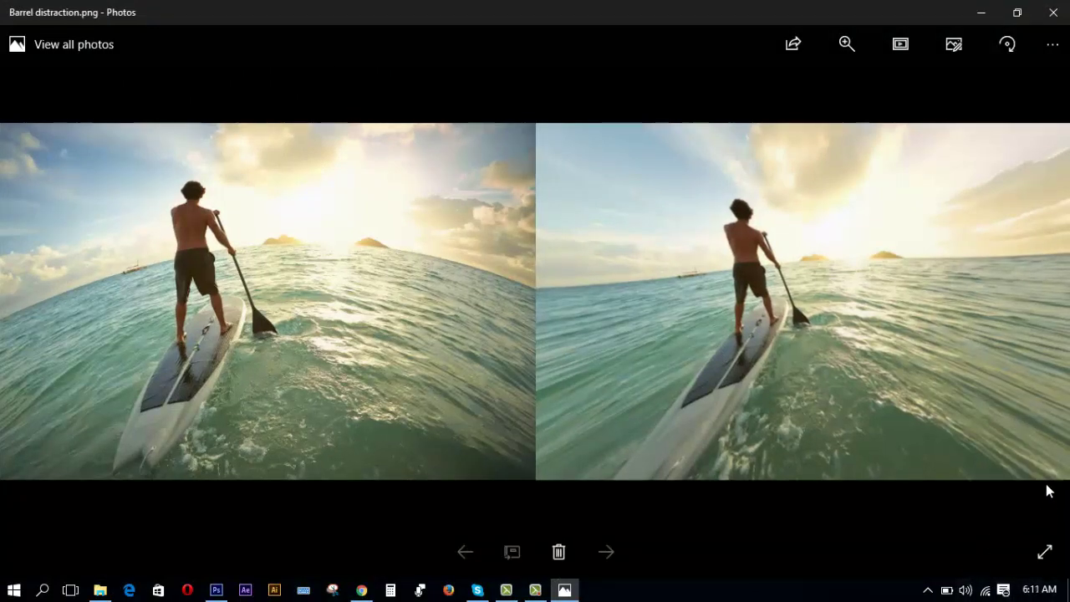
- Start a slideshow in Photos to view the comparison image full-screen
{"action": "left_click", "coordinate": [900, 45]}
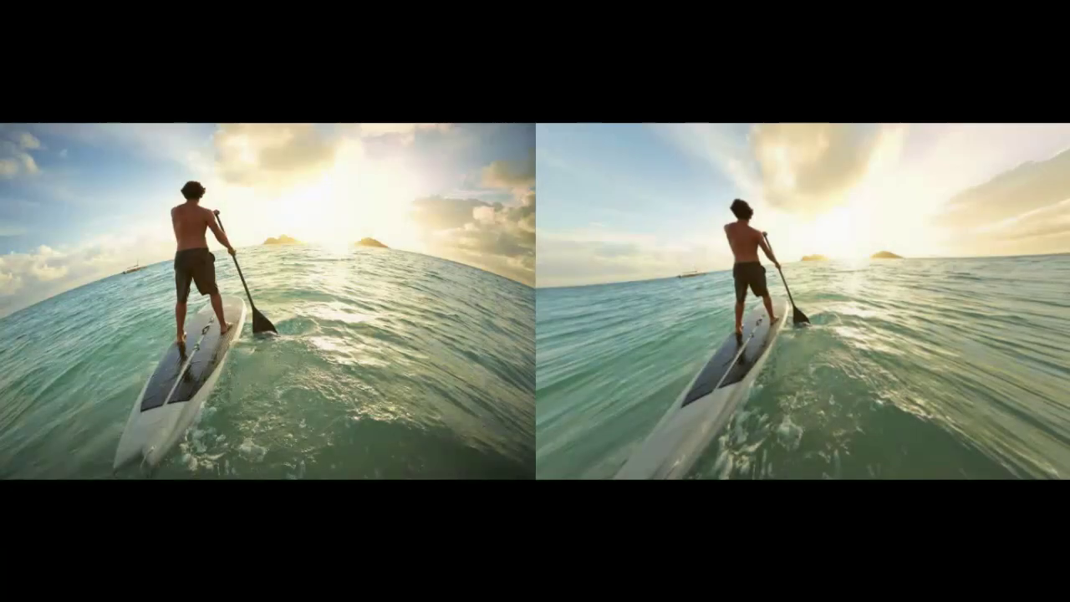